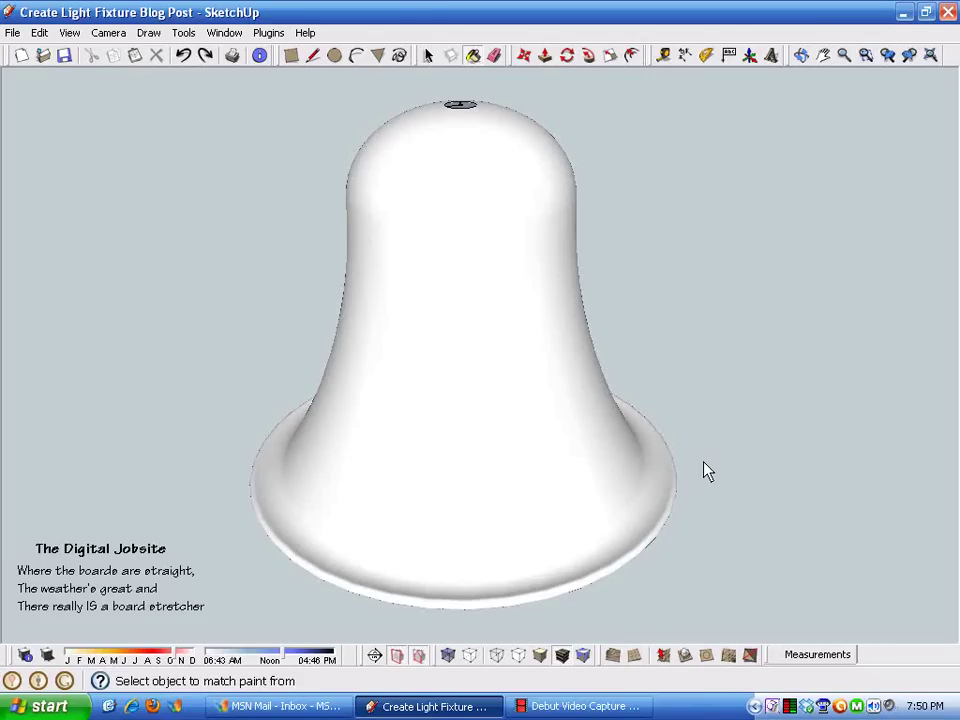
# Step: Open the material browser and go to the Translucent subfolder inside the Translucent material collection
pyautogui.scroll(-3, 739, 443)
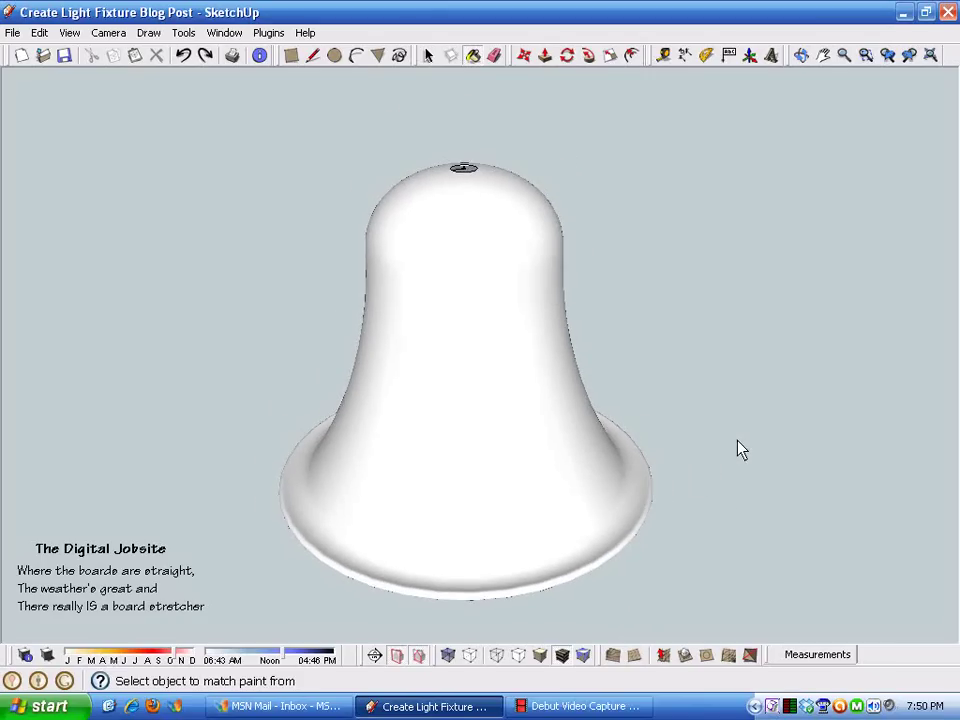
pyautogui.keyDown('shift'); pyautogui.moveTo(737, 441); pyautogui.dragTo(806, 372, button='middle'); pyautogui.keyUp('shift')
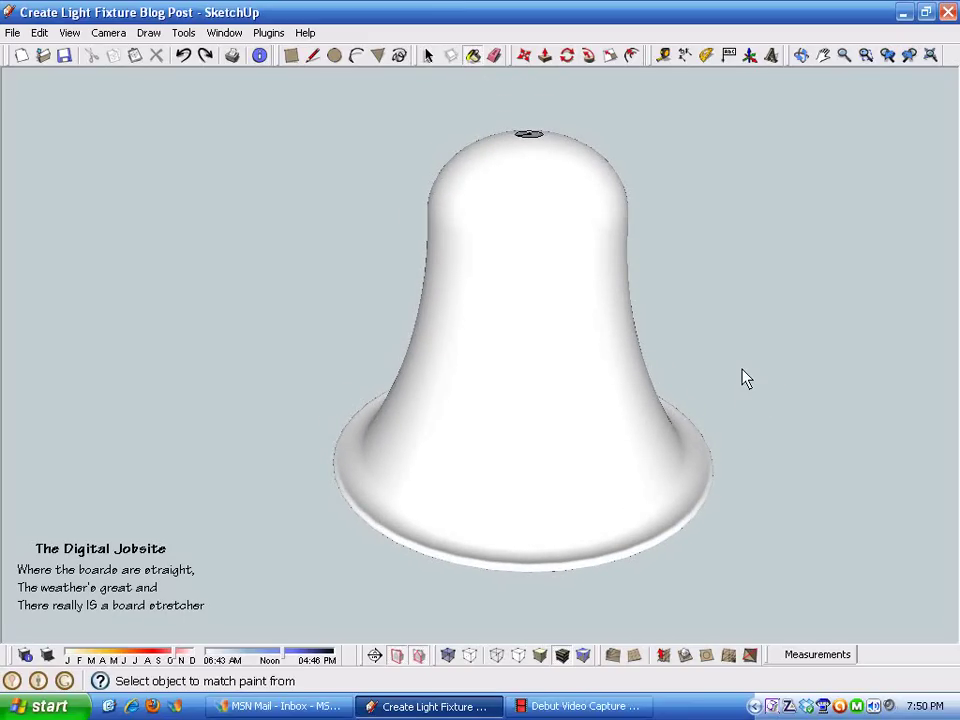
pyautogui.press('space')
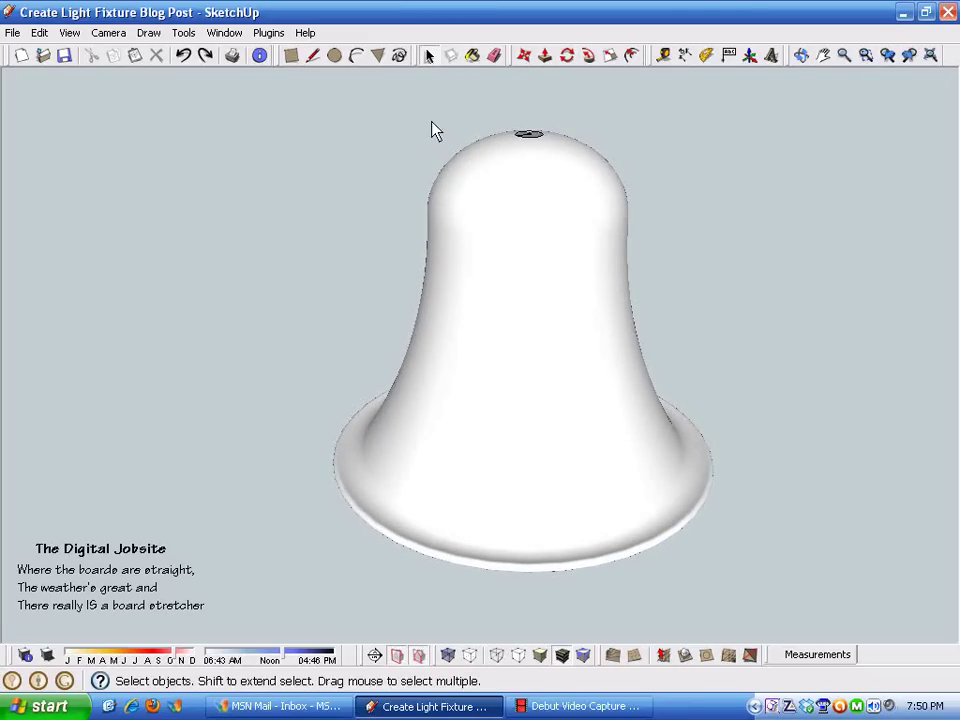
pyautogui.click(473, 56)
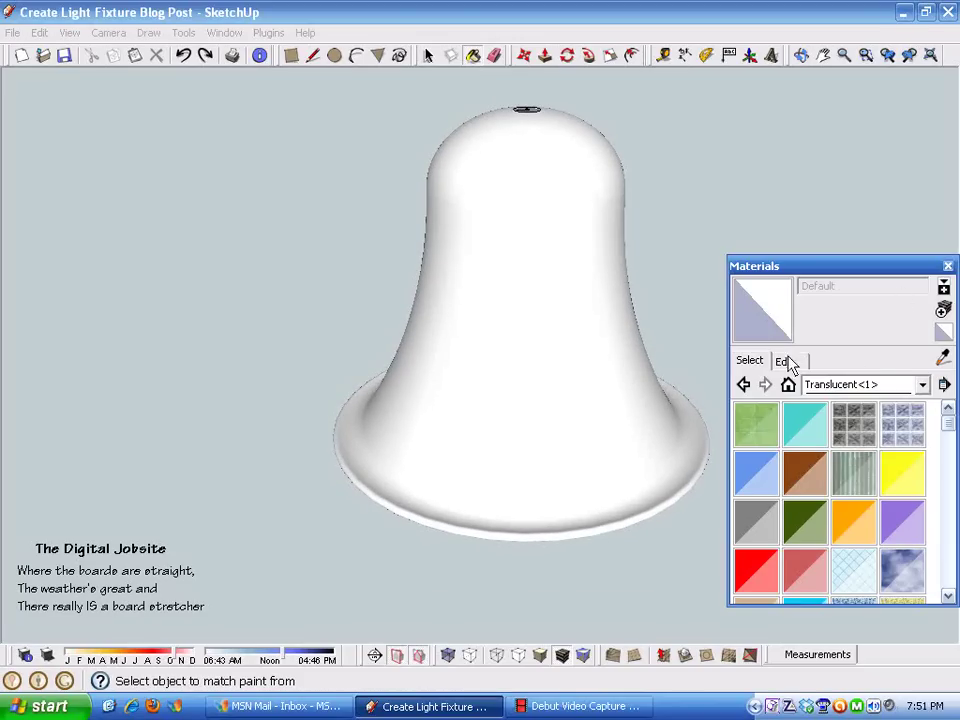
pyautogui.click(750, 365)
pyautogui.click(922, 385)
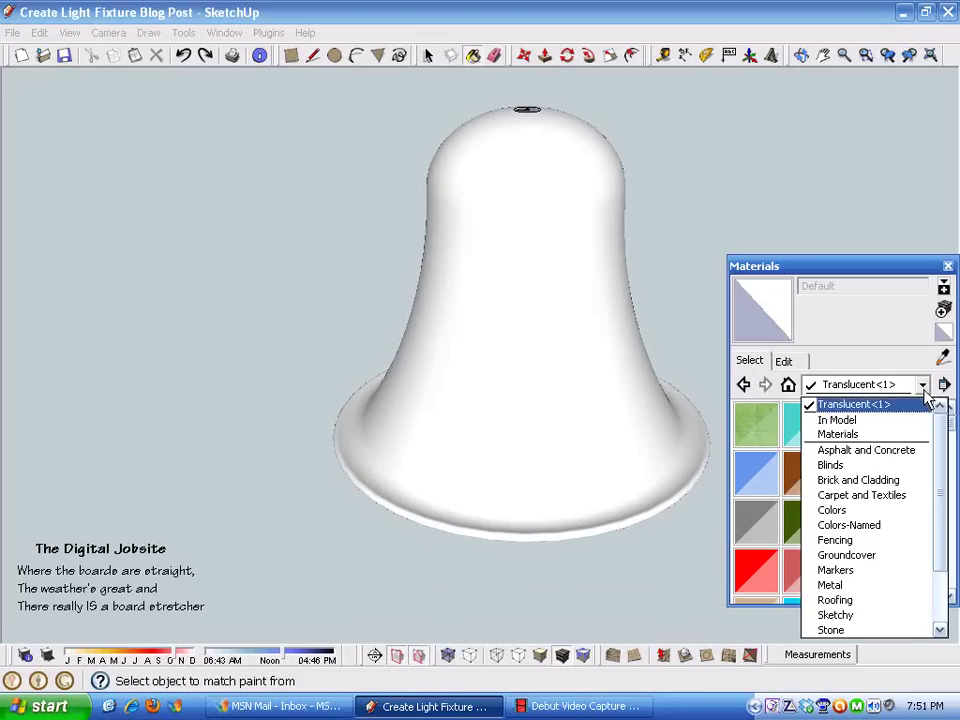
pyautogui.scroll(-2, 840, 568)
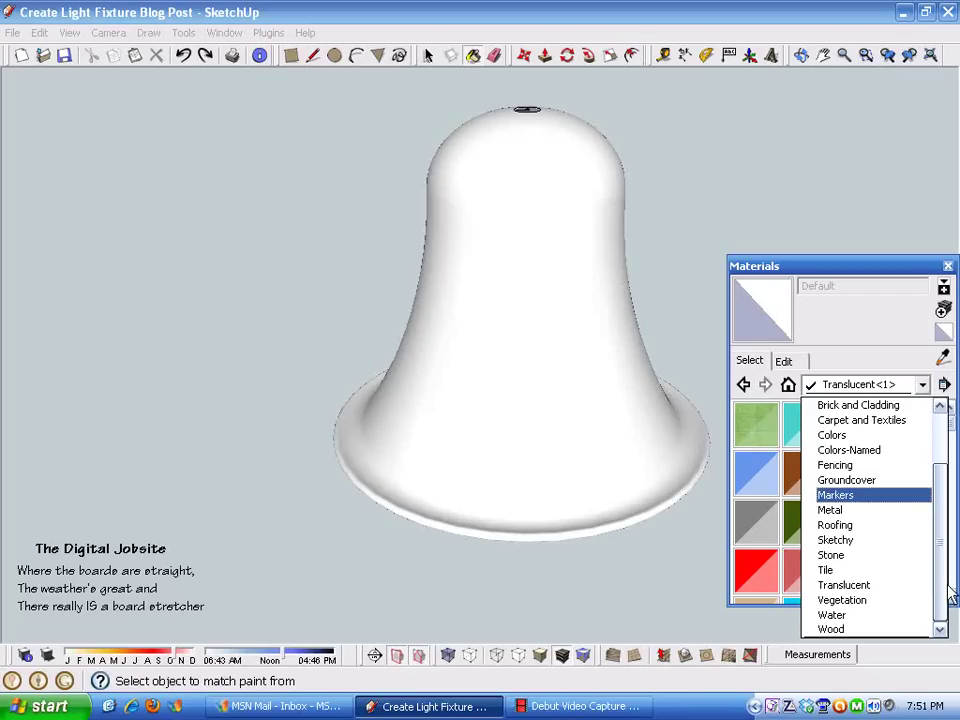
pyautogui.click(853, 586)
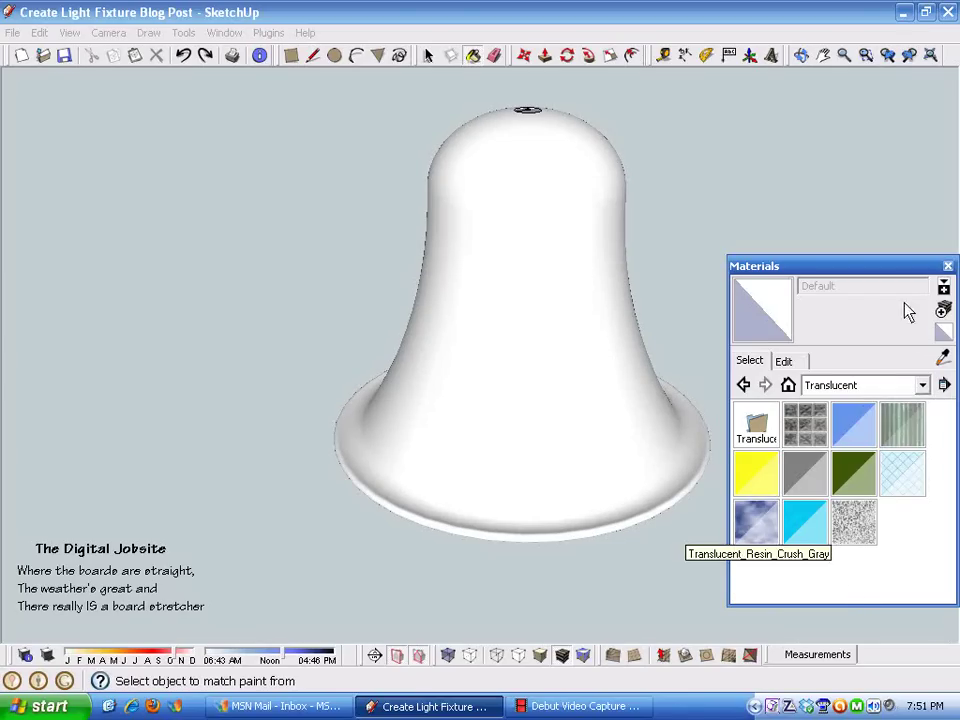
pyautogui.doubleClick(760, 435)
pyautogui.moveTo(856, 271); pyautogui.dragTo(856, 17)
# Step: Select the whole bell-shaped shade, paint it with Translucent_Resin_Crush_Gray, and clear the selection
pyautogui.keyDown('shift'); pyautogui.moveTo(579, 277); pyautogui.dragTo(564, 288, button='middle'); pyautogui.keyUp('shift')
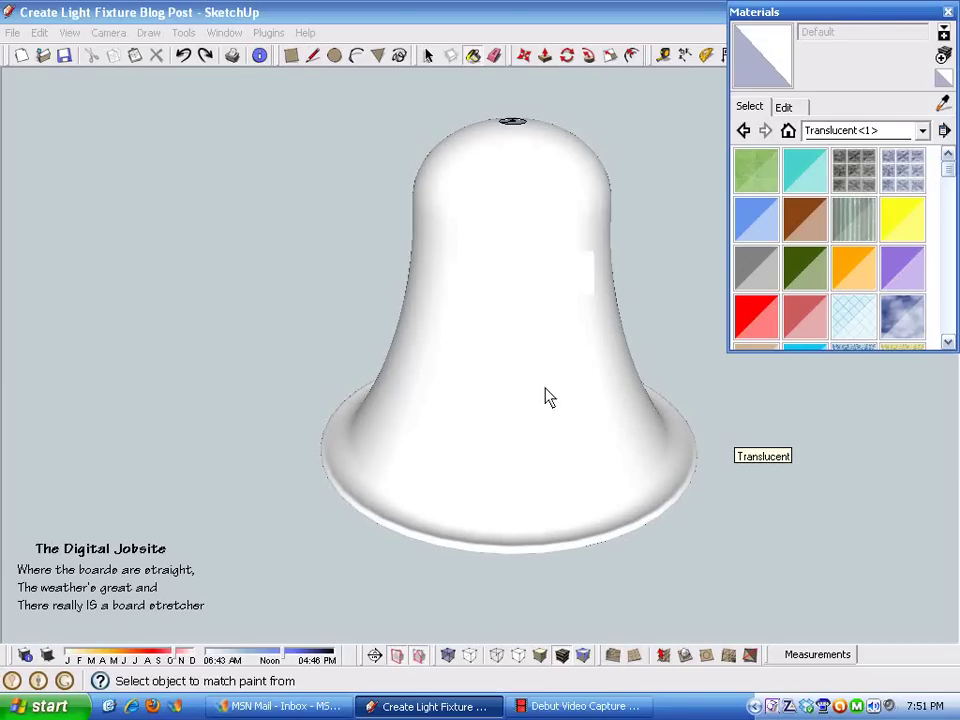
pyautogui.keyDown('shift'); pyautogui.moveTo(545, 388); pyautogui.dragTo(539, 402, button='middle'); pyautogui.keyUp('shift')
pyautogui.keyDown('shift'); pyautogui.moveTo(645, 362); pyautogui.dragTo(614, 362, button='middle'); pyautogui.keyUp('shift')
pyautogui.keyDown('shift'); pyautogui.moveTo(466, 344); pyautogui.dragTo(440, 326, button='middle'); pyautogui.keyUp('shift')
pyautogui.press('space')
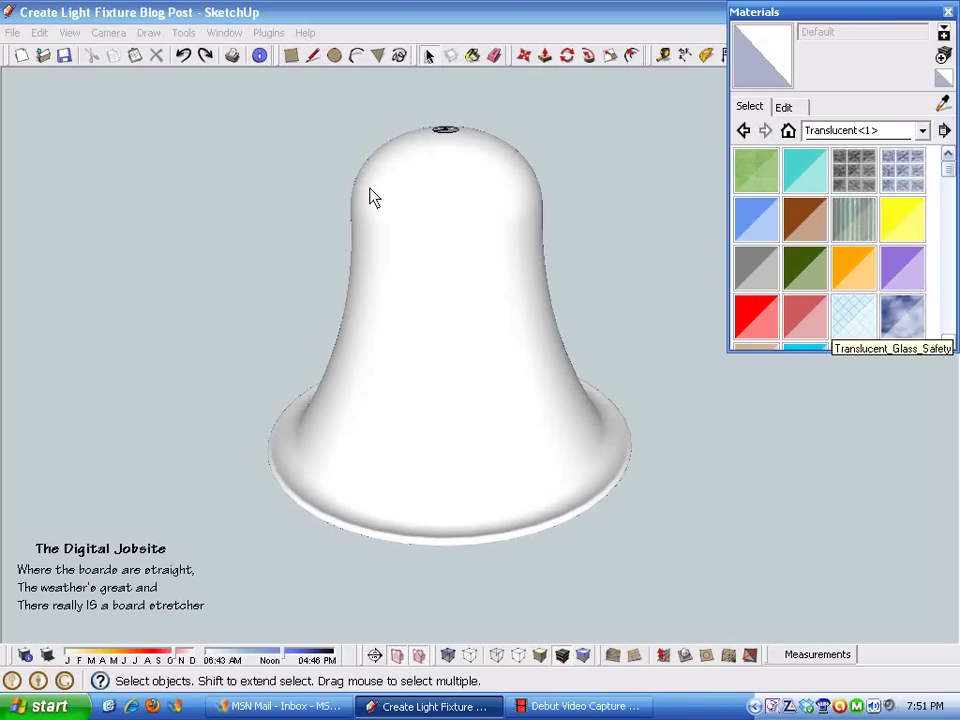
pyautogui.moveTo(171, 97); pyautogui.dragTo(692, 642)
pyautogui.moveTo(951, 172); pyautogui.dragTo(947, 250)
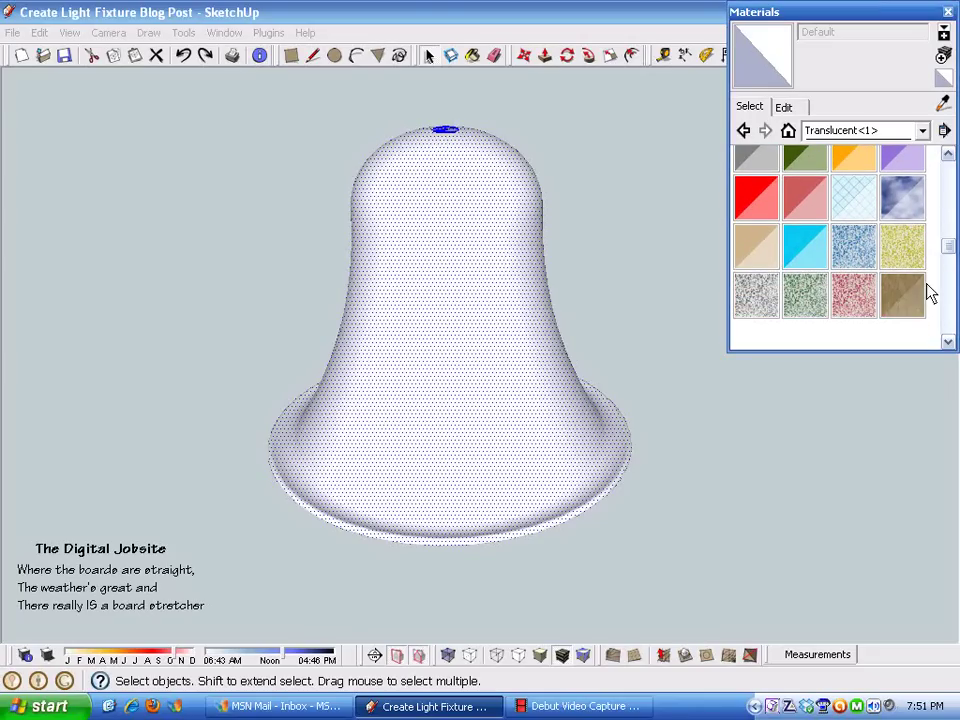
pyautogui.click(756, 295)
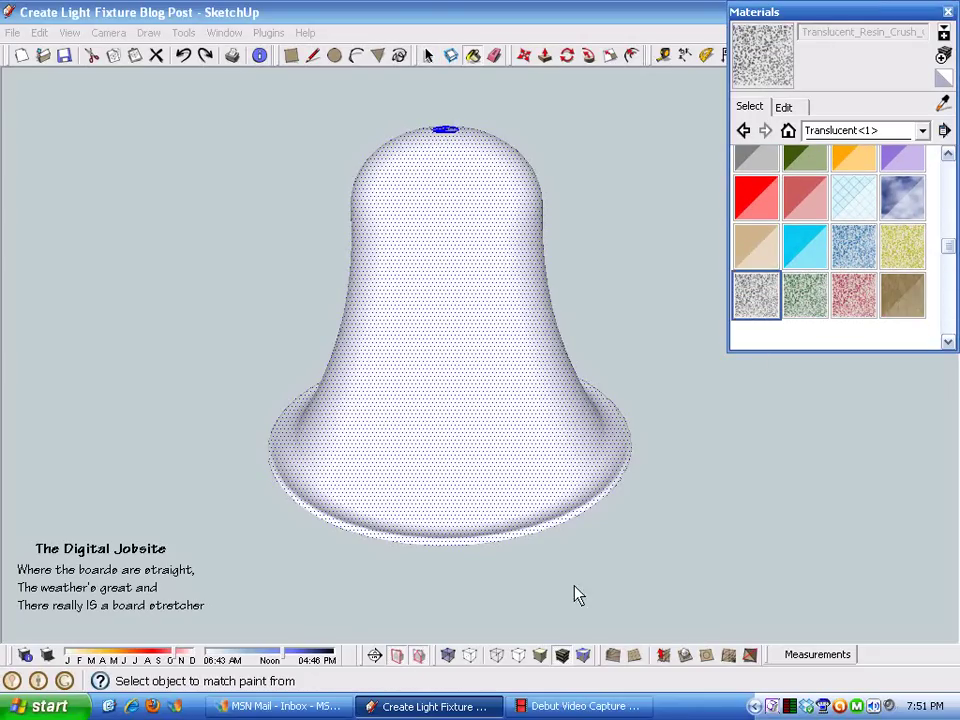
pyautogui.click(583, 471)
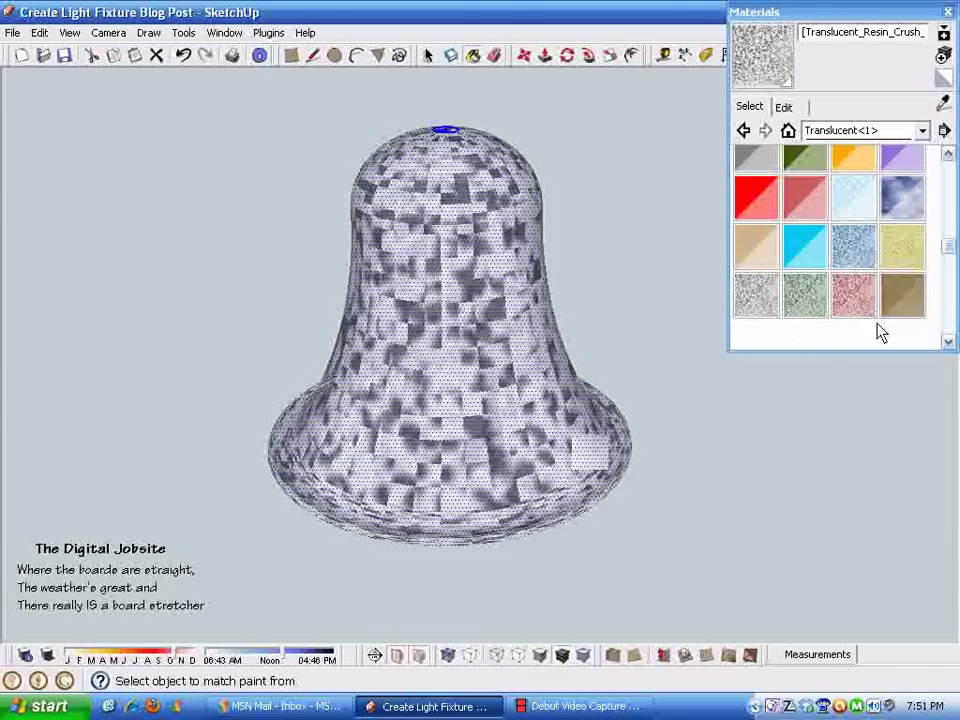
pyautogui.moveTo(851, 14); pyautogui.dragTo(868, 103)
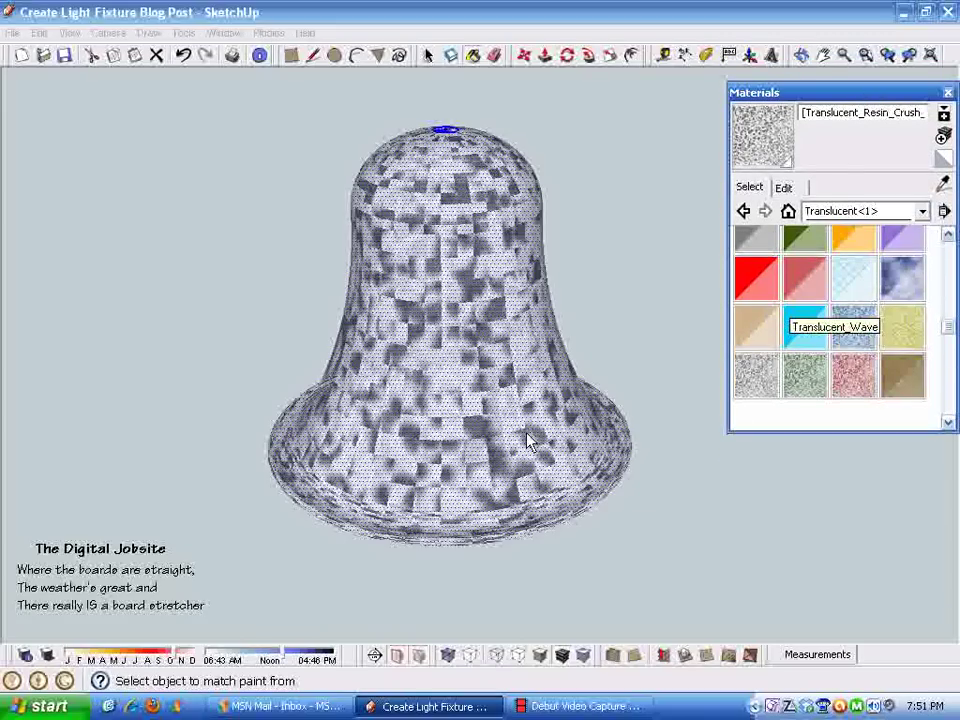
pyautogui.press('space')
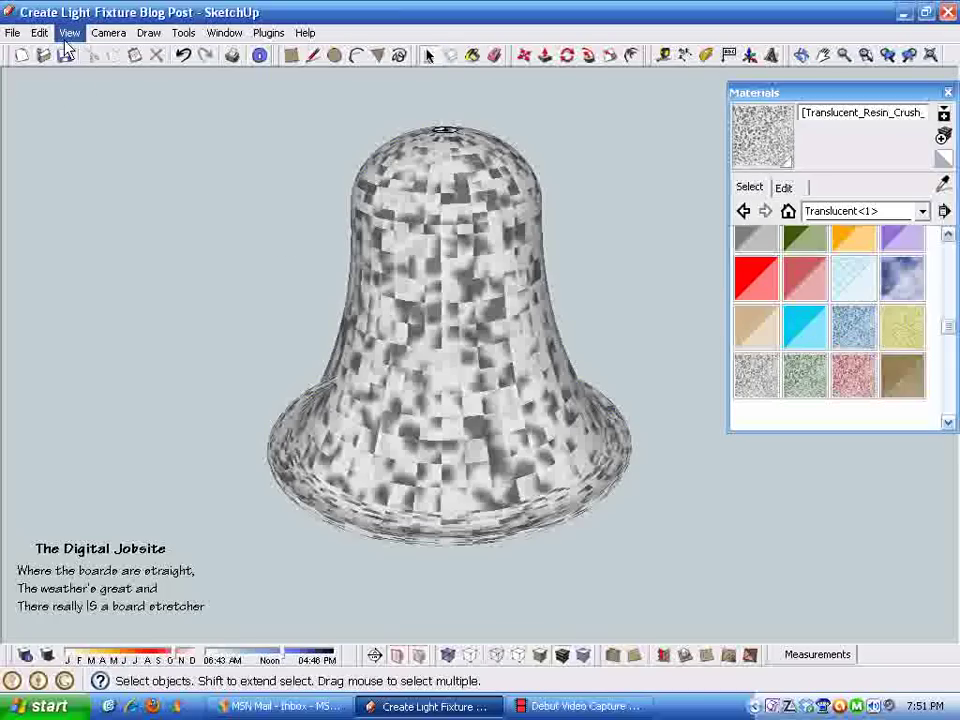
# Step: Show hidden geometry to examine how the texture falls on the shade's individual facets, and hide it again
pyautogui.click(69, 32)
pyautogui.click(85, 92)
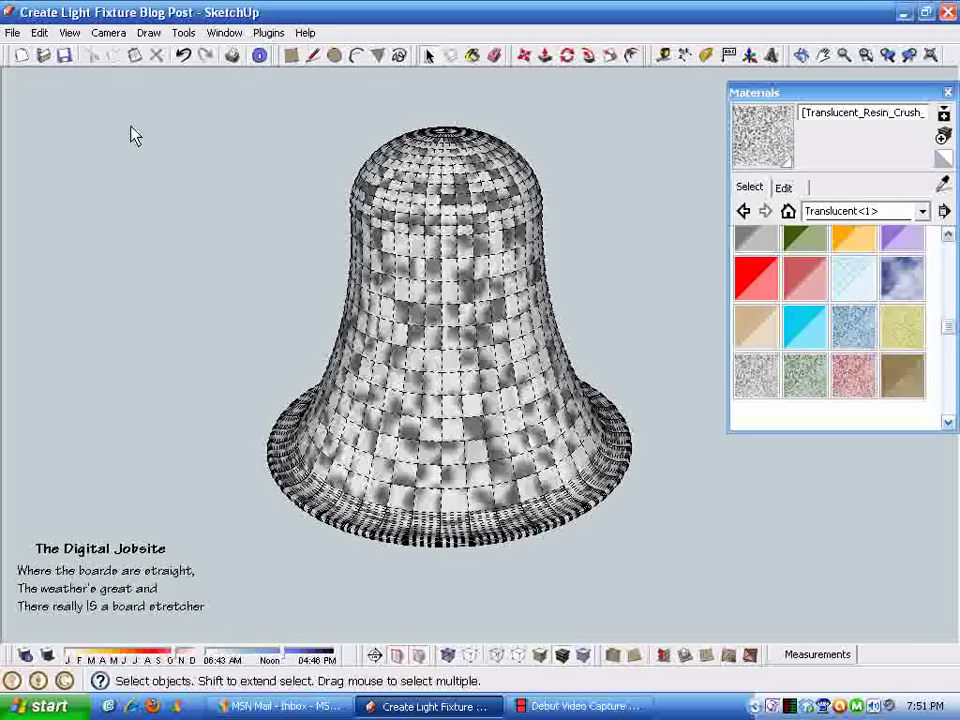
pyautogui.click(72, 36)
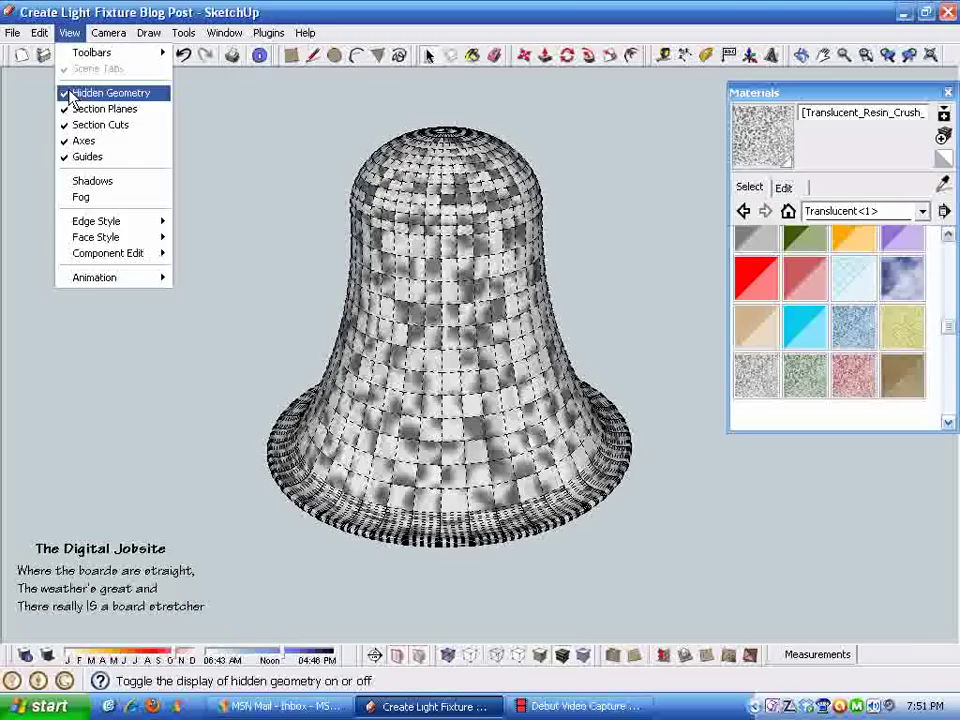
pyautogui.click(75, 92)
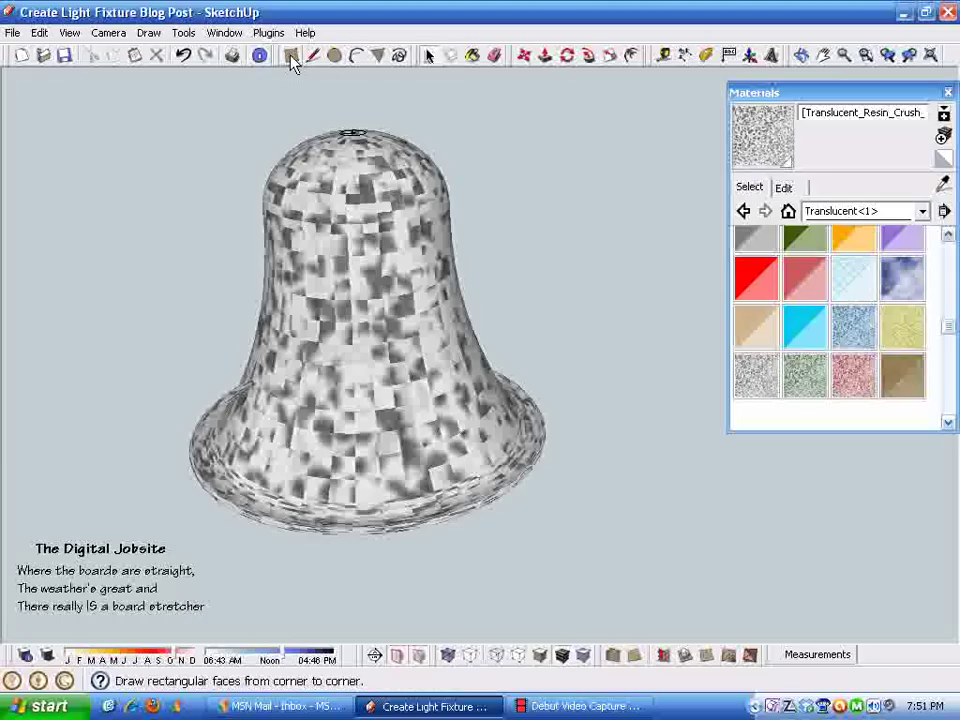
# Step: Draw a flat rectangle of about 6 5/8" by 10 3/4" beside the shade
pyautogui.click(291, 56)
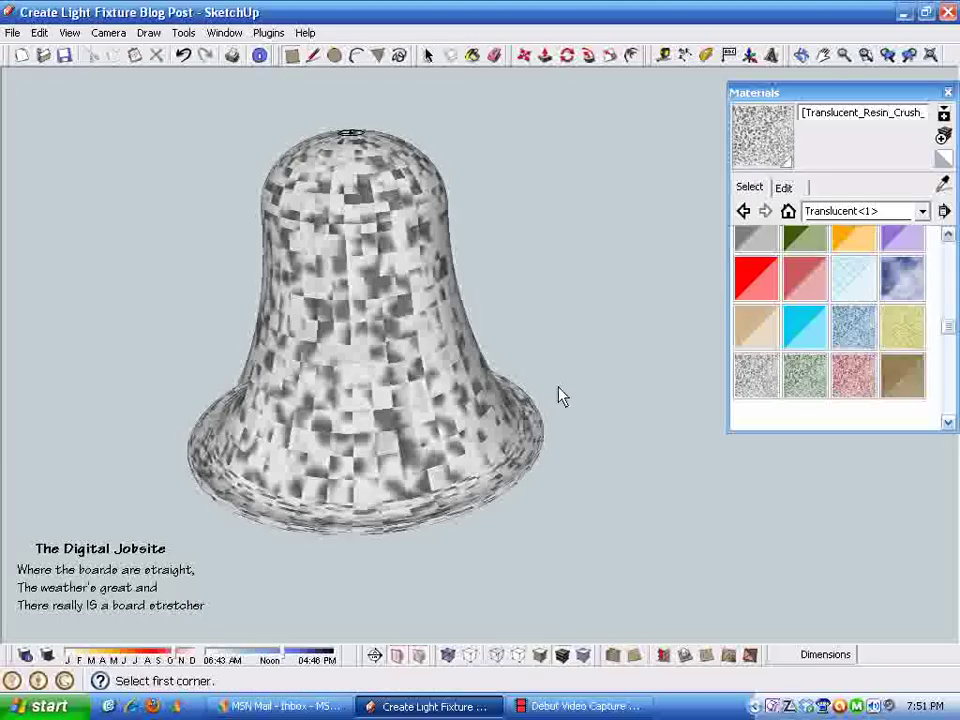
pyautogui.click(568, 358)
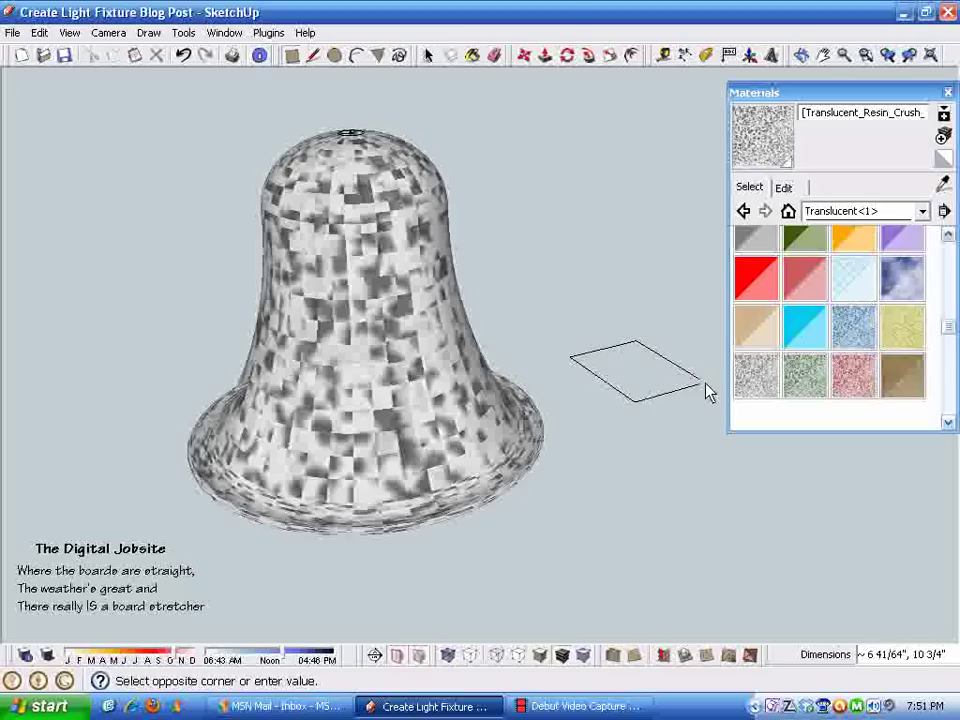
pyautogui.click(703, 390)
pyautogui.press('space')
# Step: Paint the rectangle beside the shade with the same gray crushed-resin material
pyautogui.click(628, 376)
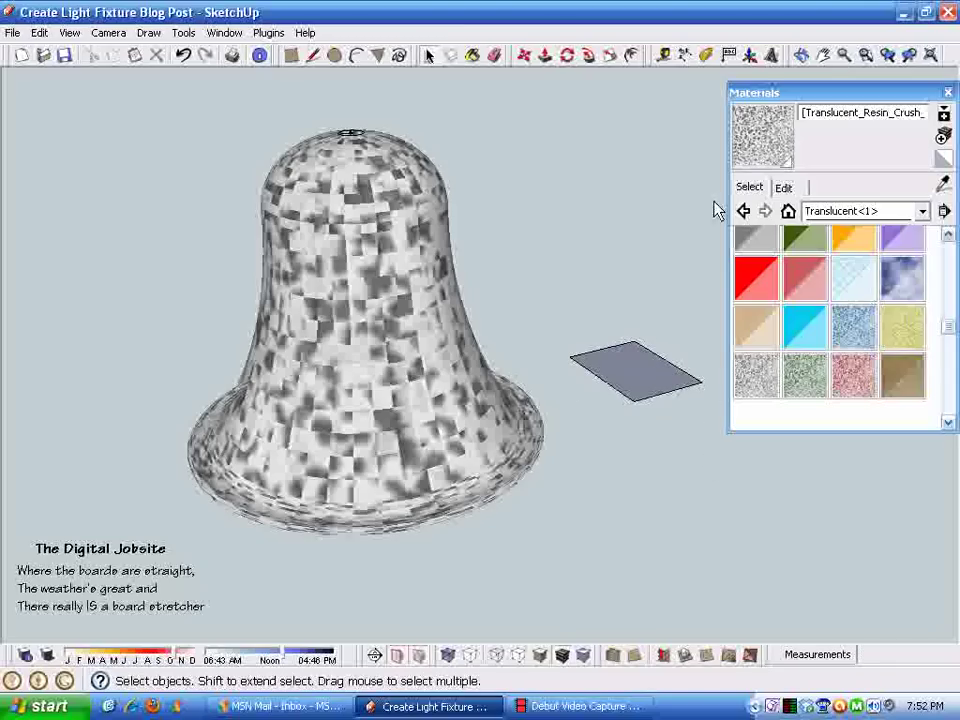
pyautogui.click(762, 146)
pyautogui.click(639, 383)
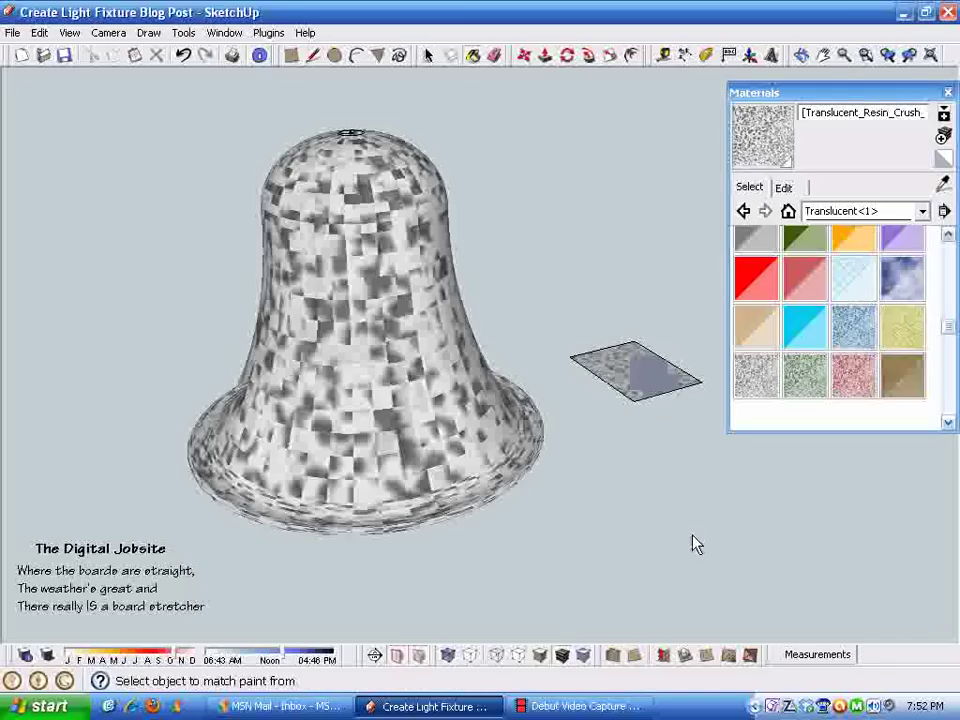
# Step: Collapse the material browser and set the rectangle's texture to Projected
pyautogui.moveTo(578, 542); pyautogui.dragTo(735, 290, button='middle')
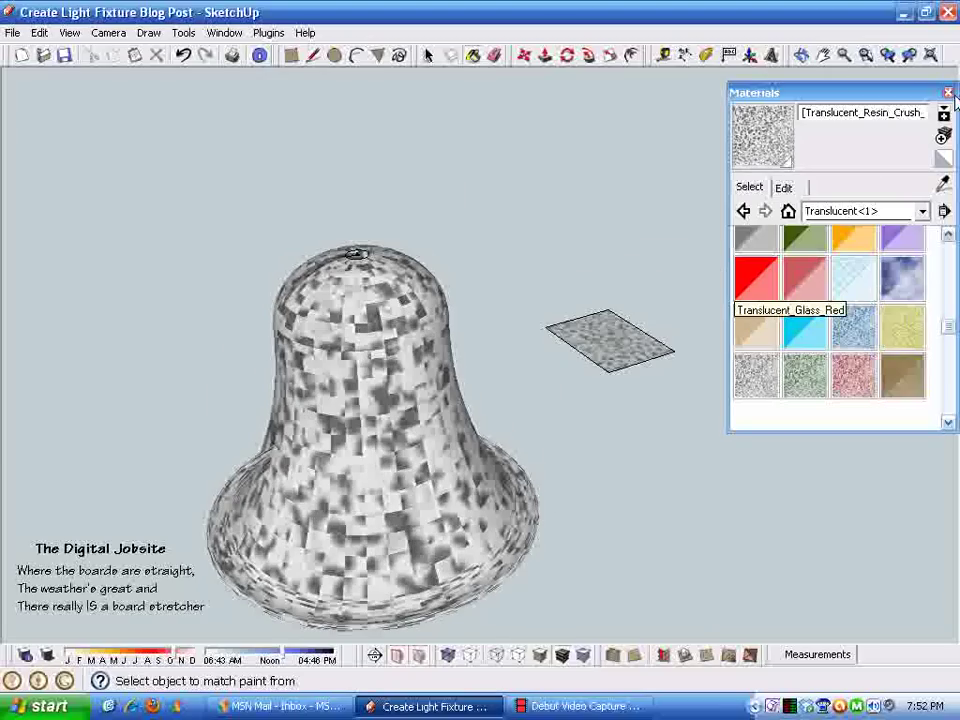
pyautogui.click(918, 95)
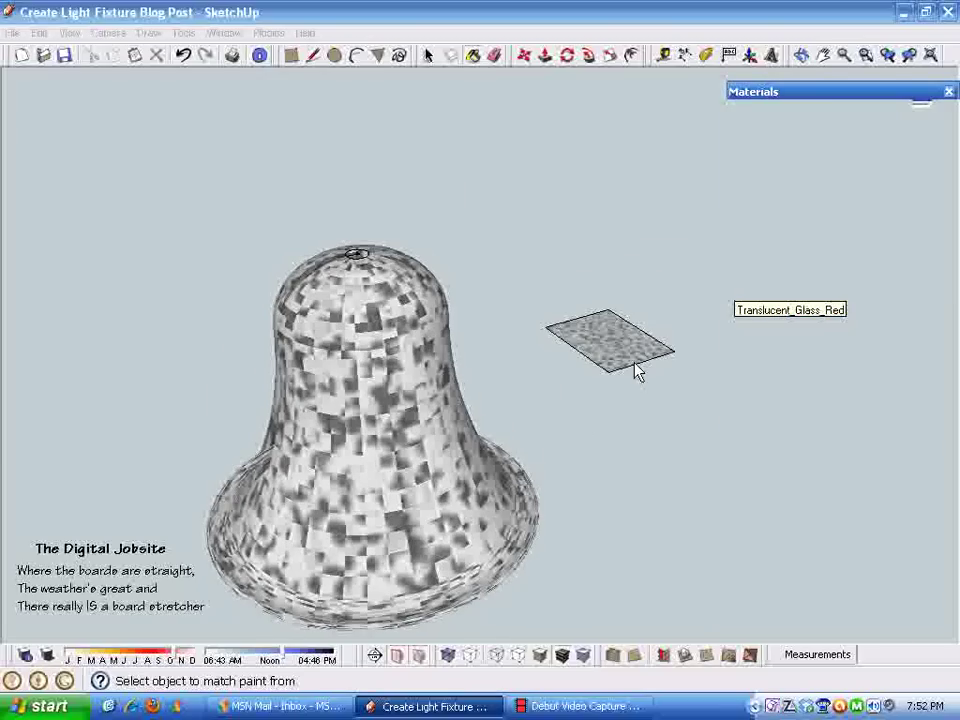
pyautogui.press('space')
pyautogui.rightClick(604, 326)
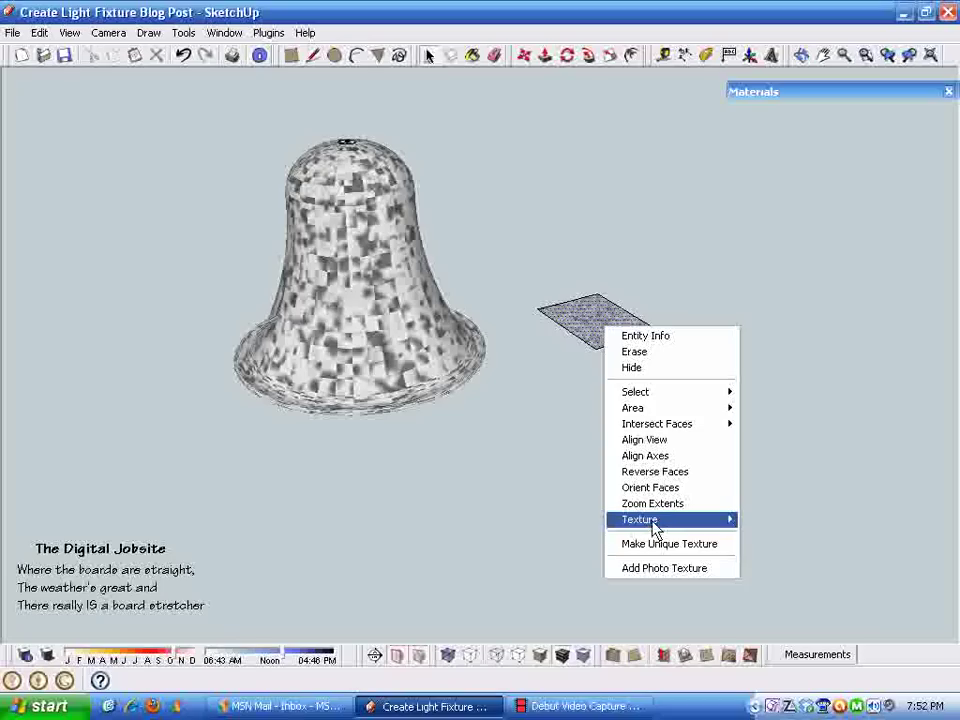
pyautogui.moveTo(654, 524)
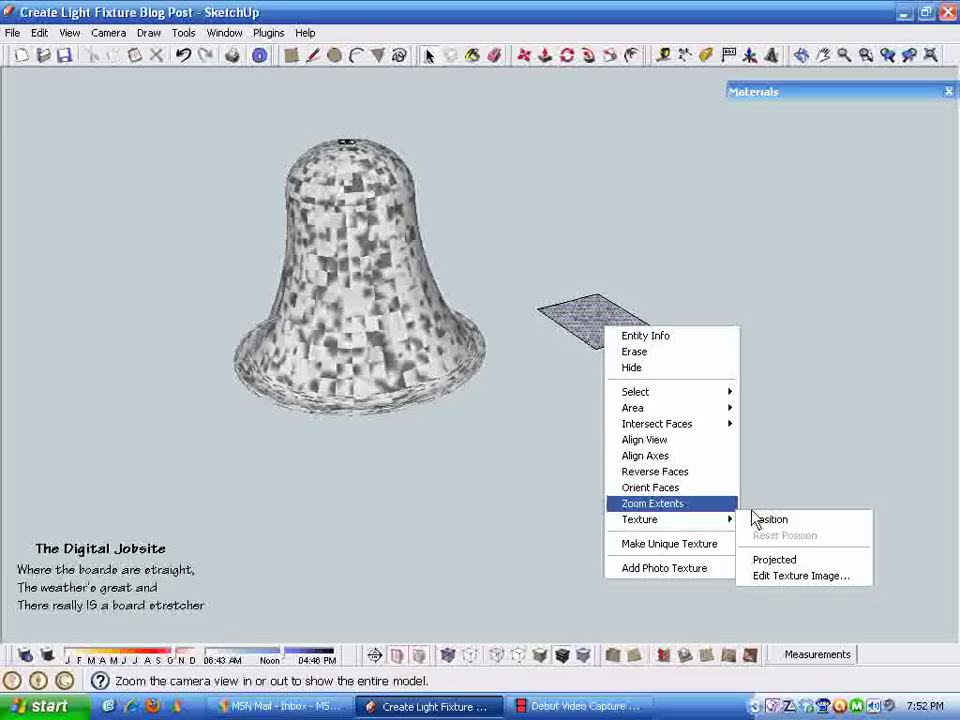
pyautogui.click(754, 562)
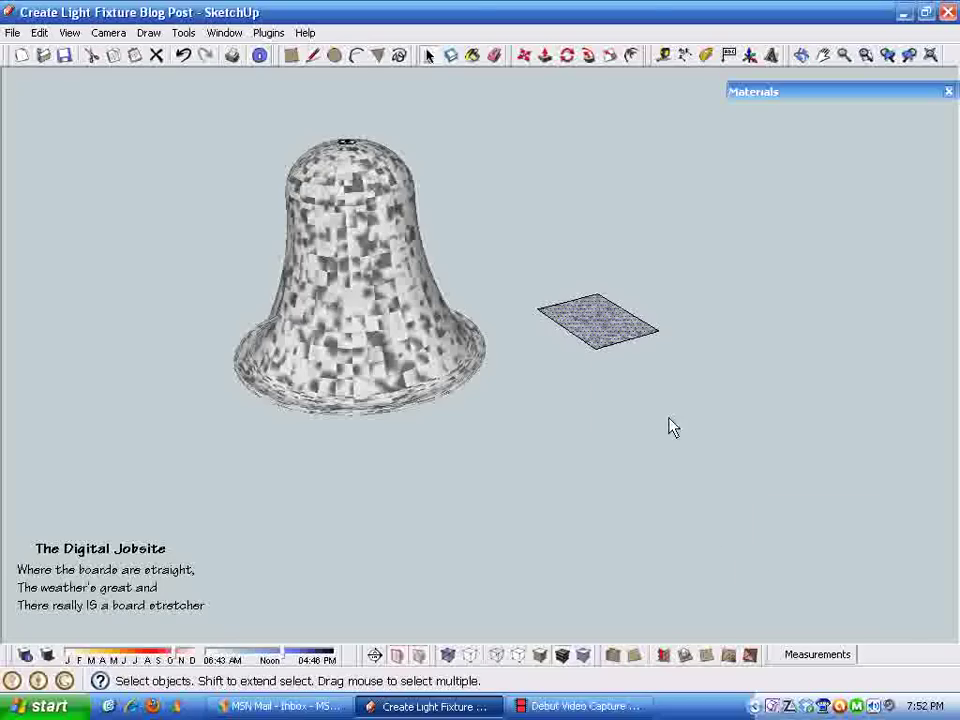
pyautogui.click(631, 289)
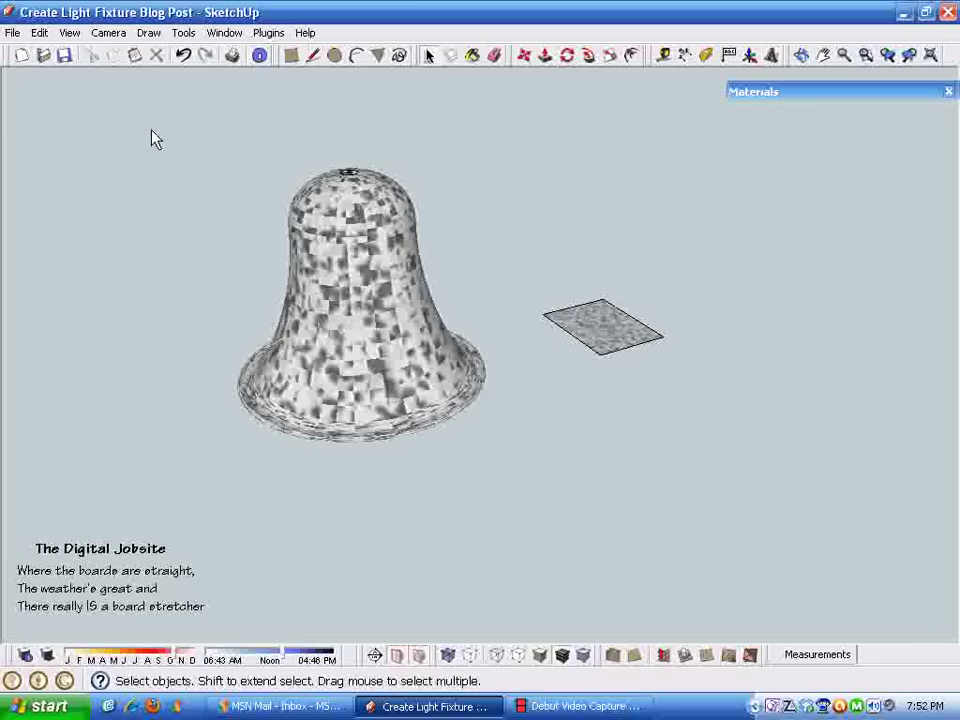
# Step: Select the whole shade, sample the projected texture from the rectangle, repaint the shade with it, and inspect the result
pyautogui.moveTo(151, 131); pyautogui.dragTo(511, 506)
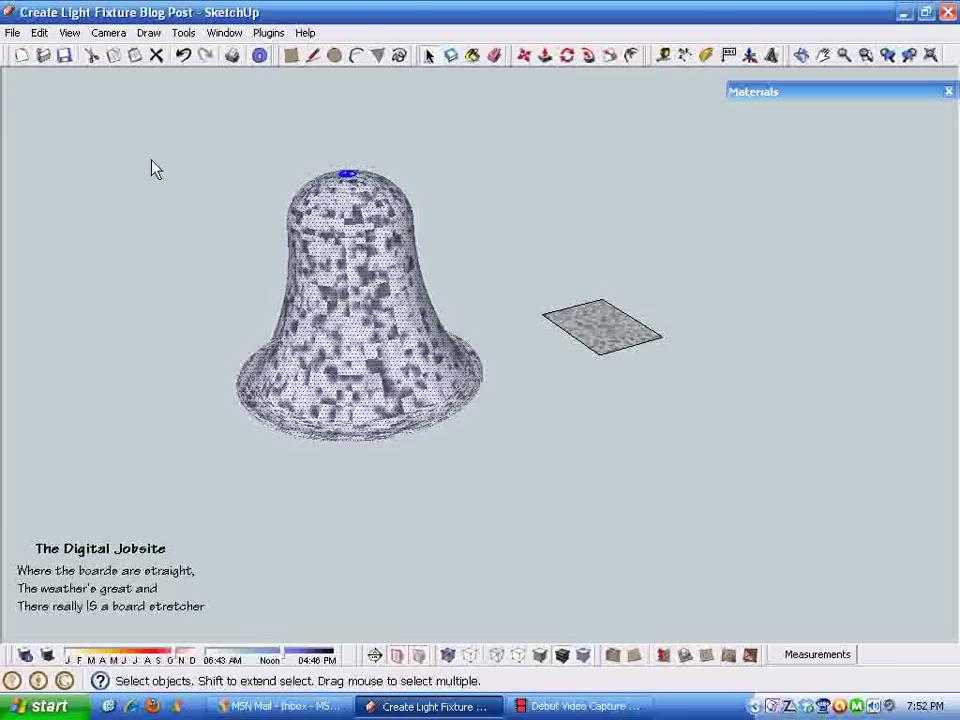
pyautogui.moveTo(178, 132); pyautogui.dragTo(519, 495)
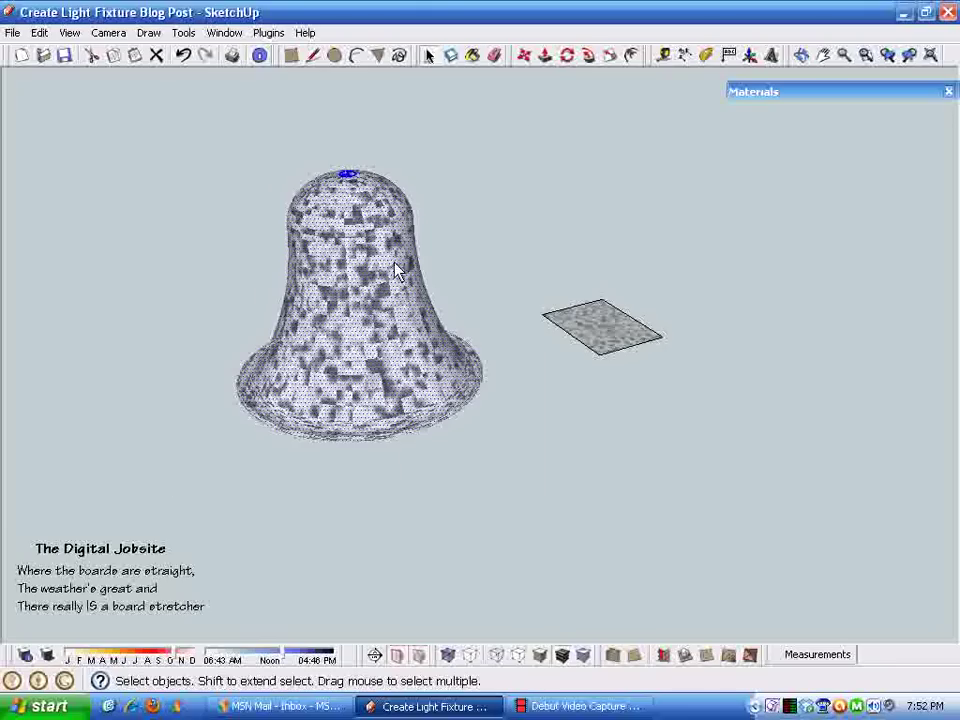
pyautogui.click(866, 95)
pyautogui.click(866, 94)
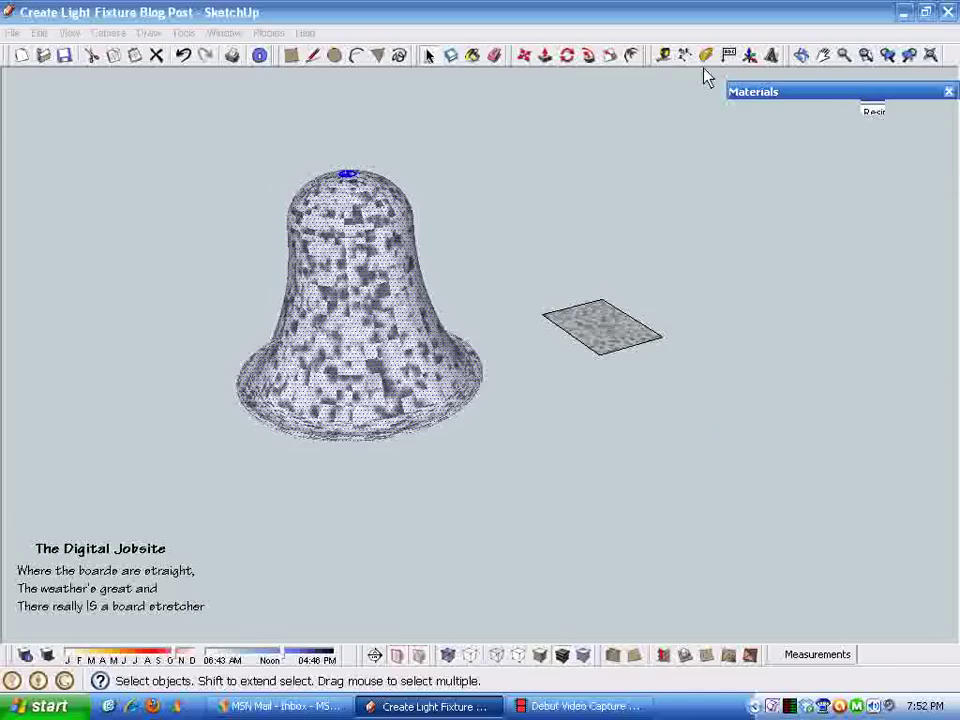
pyautogui.click(472, 55)
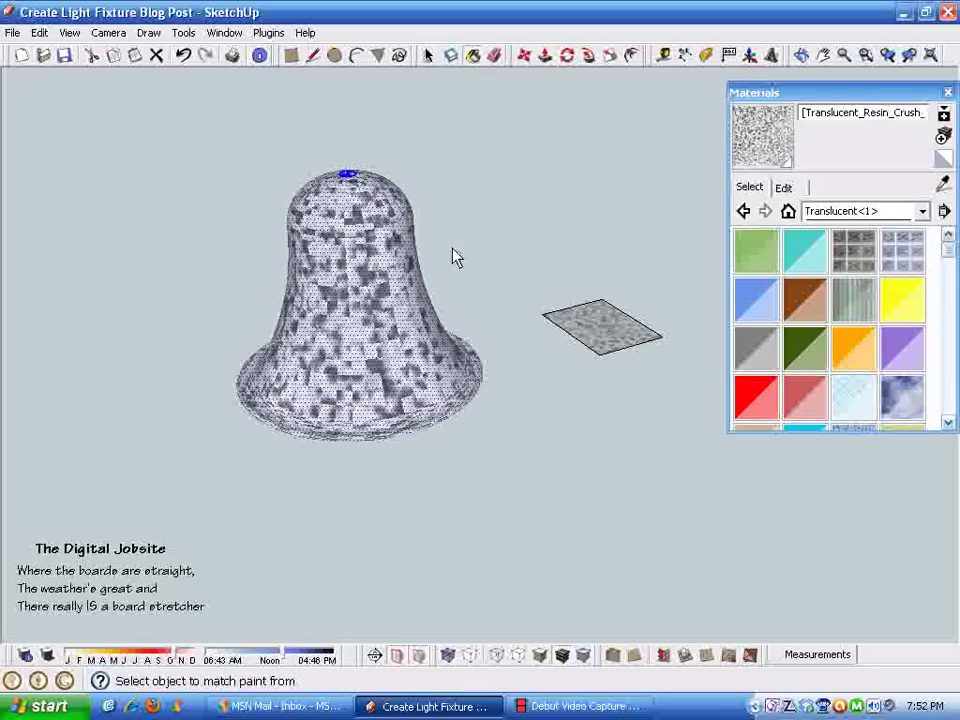
pyautogui.click(468, 405)
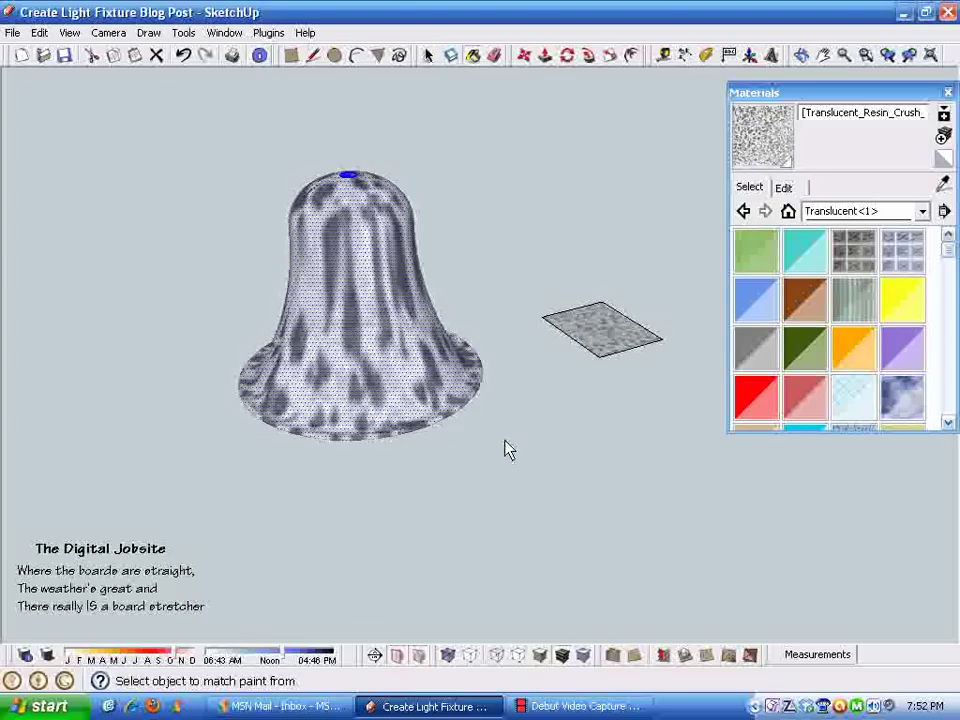
pyautogui.press('space')
pyautogui.click(506, 485)
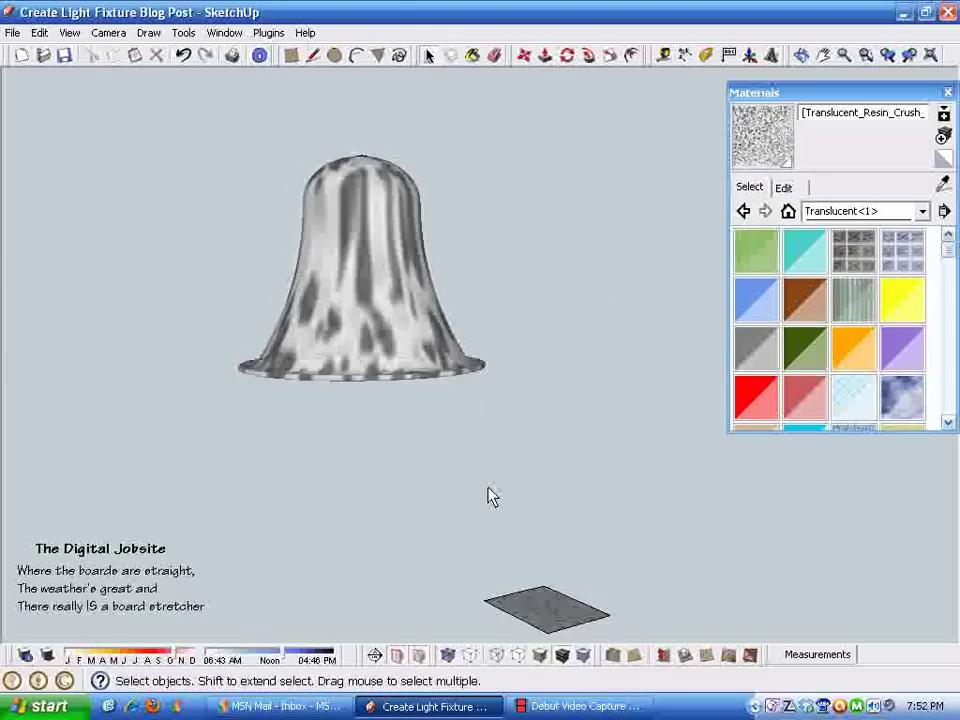
pyautogui.moveTo(493, 497); pyautogui.dragTo(890, 116, button='middle')
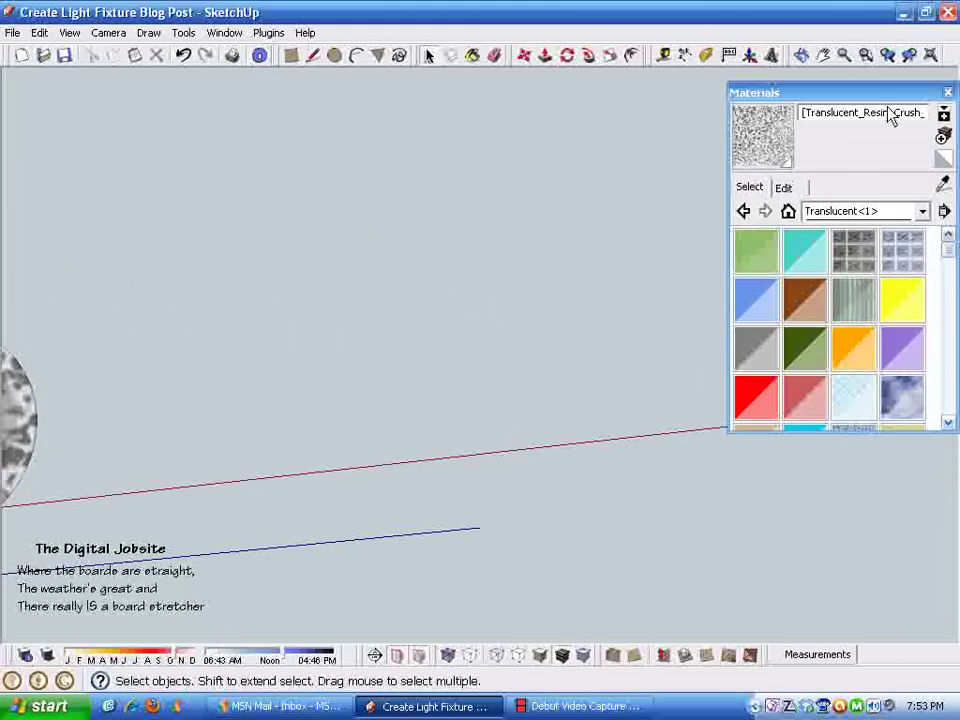
pyautogui.click(888, 95)
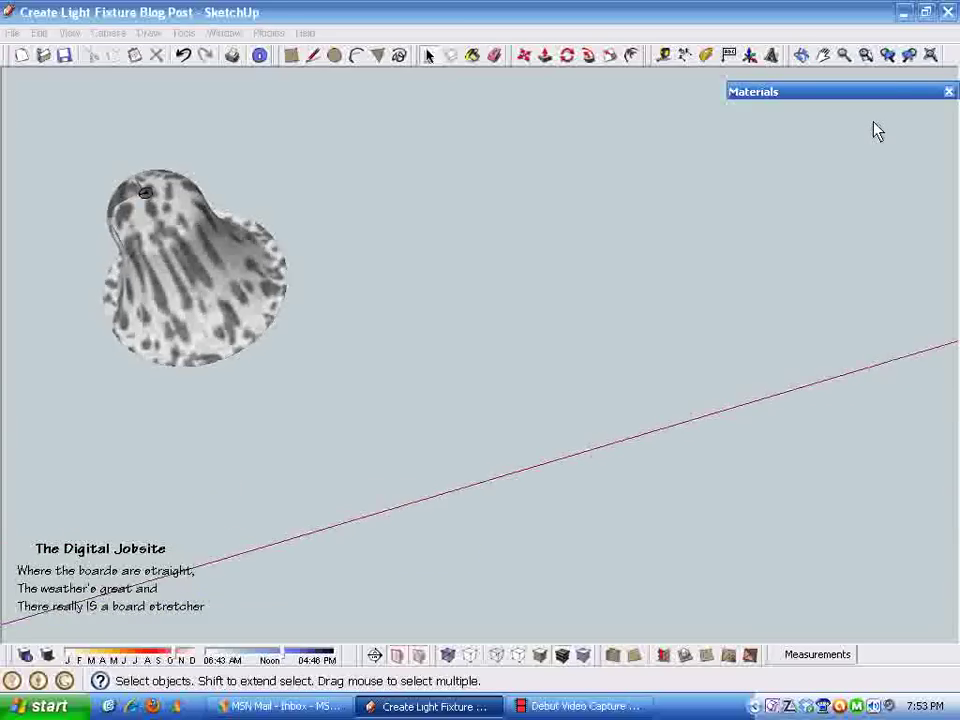
# Step: Move the textured rectangle about 44 1/4" so that it sits close beside the light fixture shade
pyautogui.click(930, 55)
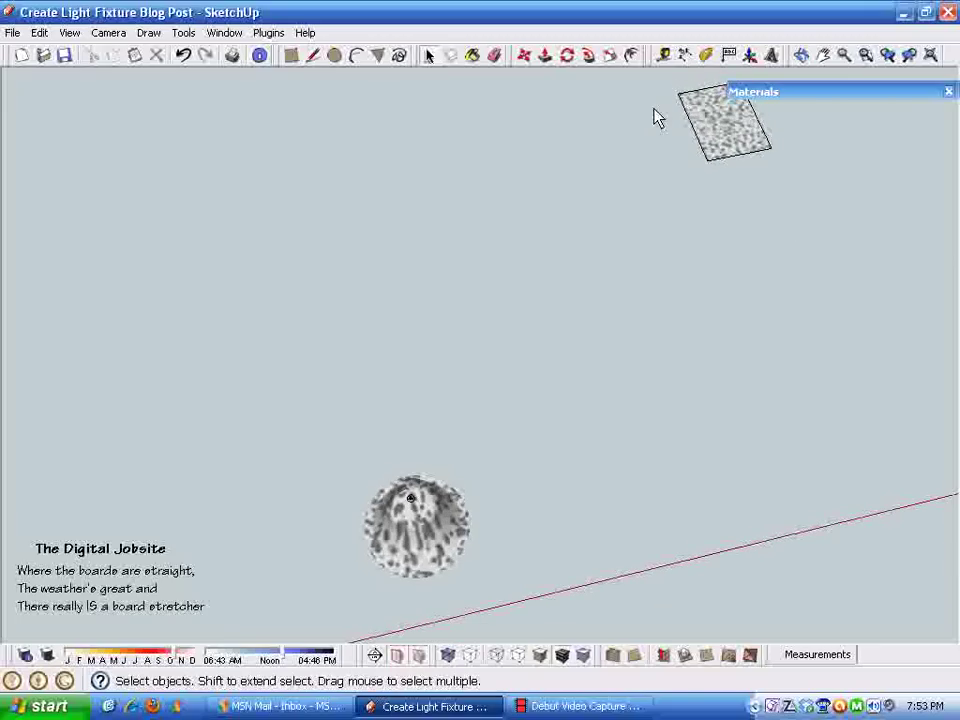
pyautogui.moveTo(662, 81); pyautogui.dragTo(822, 262)
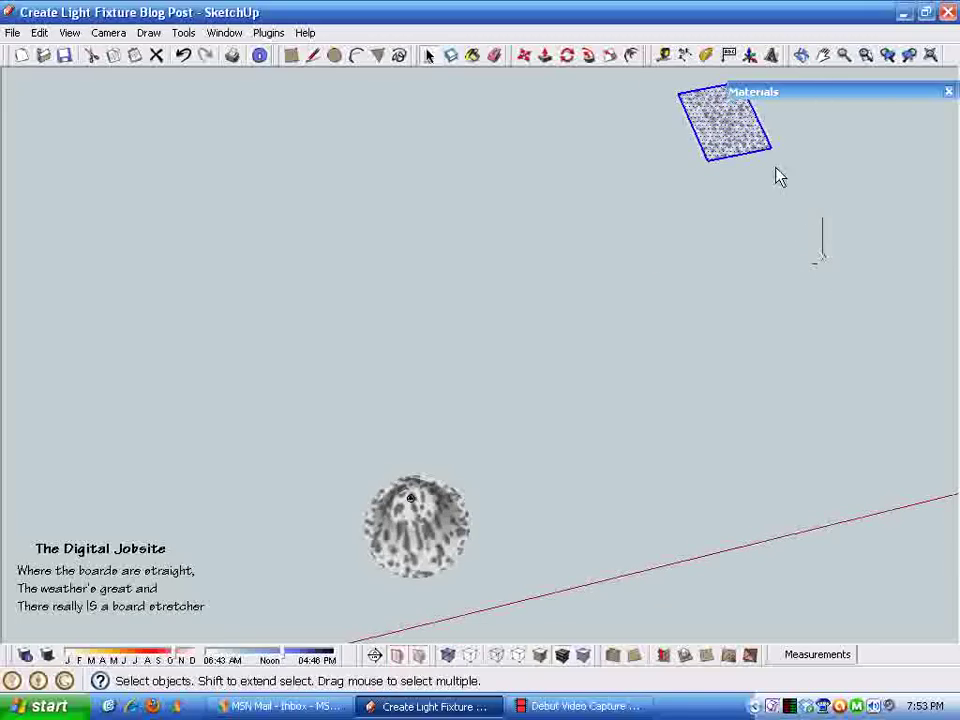
pyautogui.click(524, 56)
pyautogui.click(709, 162)
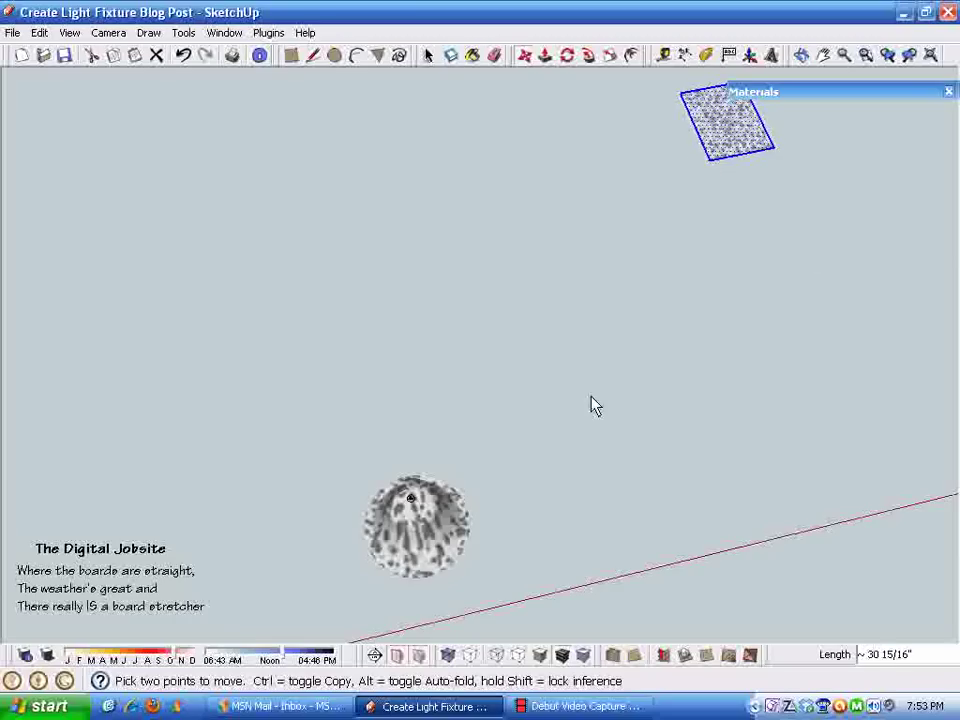
pyautogui.click(514, 504)
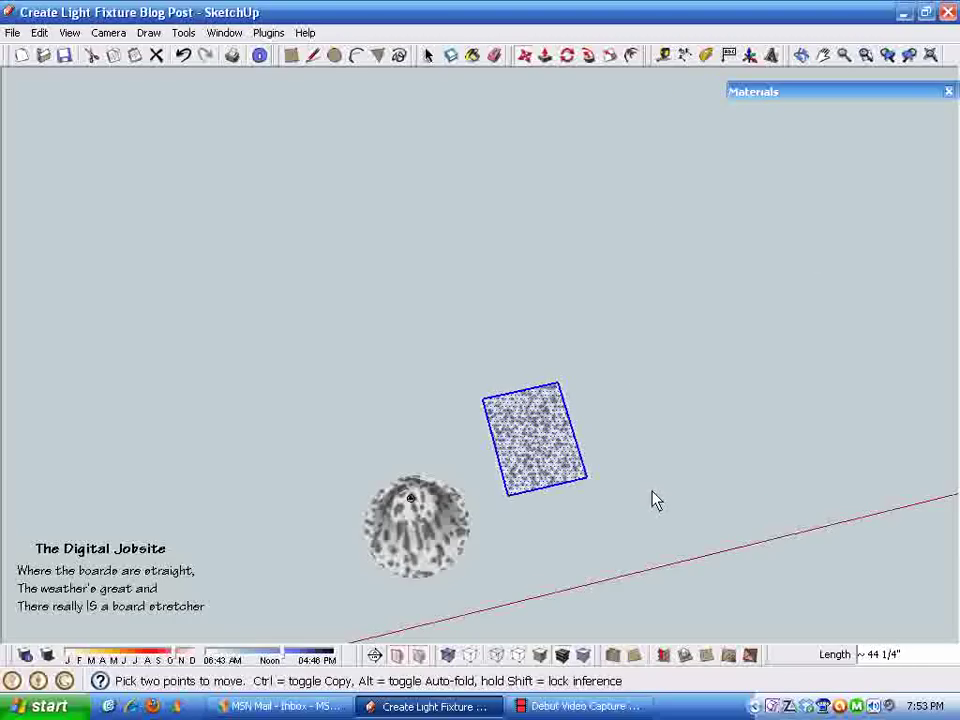
pyautogui.press('space')
pyautogui.click(655, 494)
# Step: Delete the whole textured rectangle, including its edges, leaving only the shade in the model
pyautogui.moveTo(655, 494); pyautogui.dragTo(455, 498, button='middle')
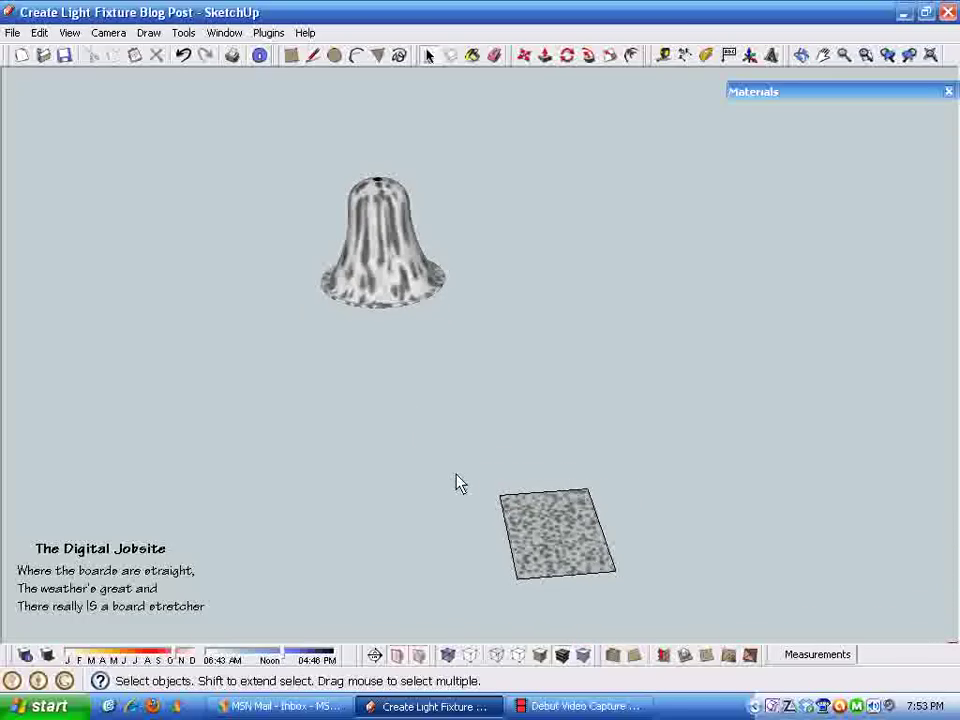
pyautogui.moveTo(558, 438); pyautogui.dragTo(546, 551, button='middle')
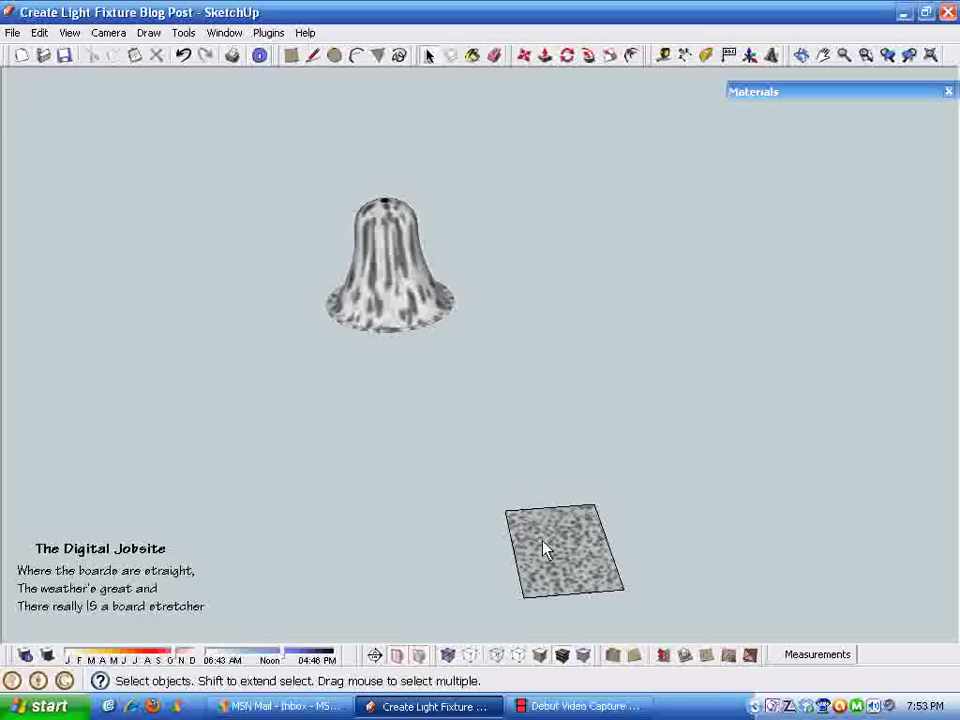
pyautogui.moveTo(467, 471); pyautogui.dragTo(725, 648)
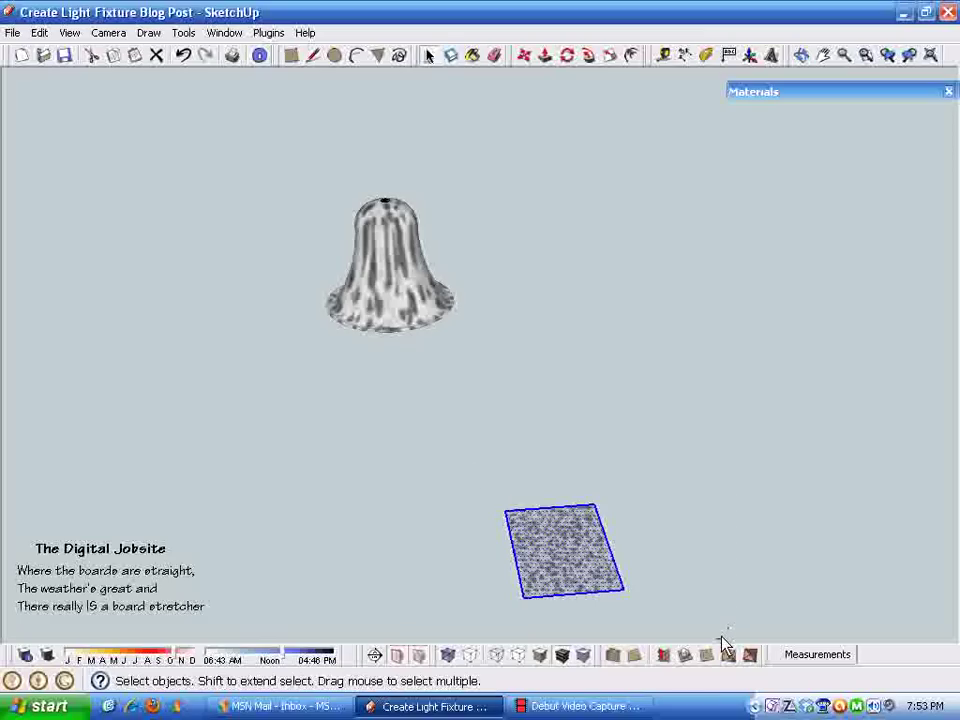
pyautogui.press('Delete')
# Step: Tint the shade's crushed-resin material brown with hue 27 and saturation 31, and close the material editor
pyautogui.moveTo(621, 289)
pyautogui.mouseDown(button='middle')
pyautogui.moveTo(432, 362)
pyautogui.moveTo(589, 433)
pyautogui.moveTo(529, 392)
pyautogui.moveTo(446, 435)
pyautogui.moveTo(630, 412)
pyautogui.moveTo(609, 416)
pyautogui.moveTo(730, 437)
pyautogui.moveTo(740, 410)
pyautogui.mouseUp(button='middle')
pyautogui.click(810, 92)
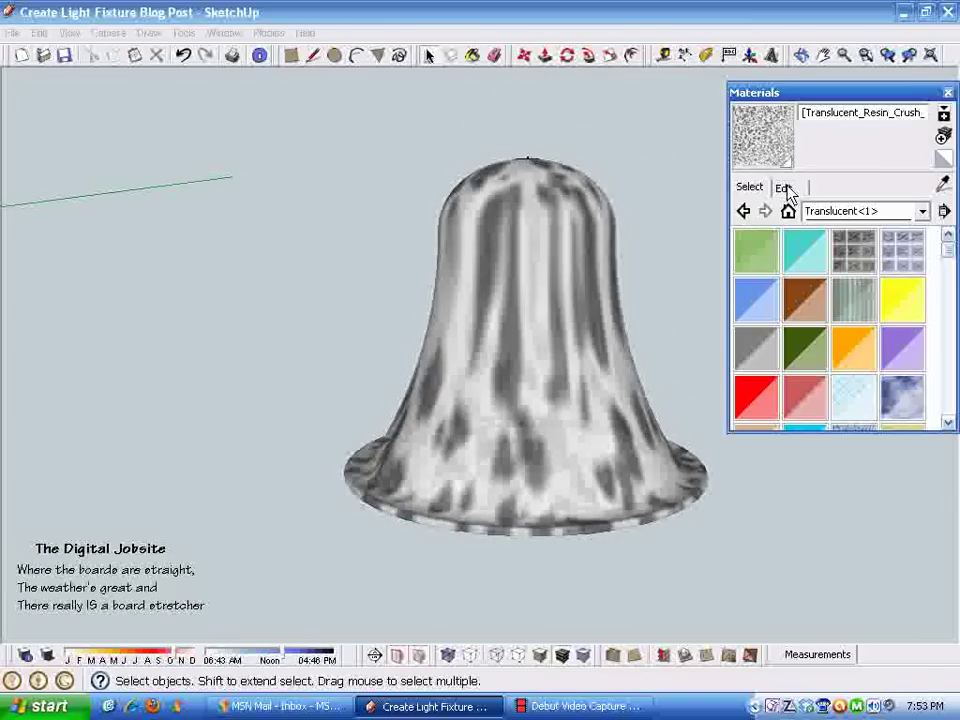
pyautogui.click(785, 188)
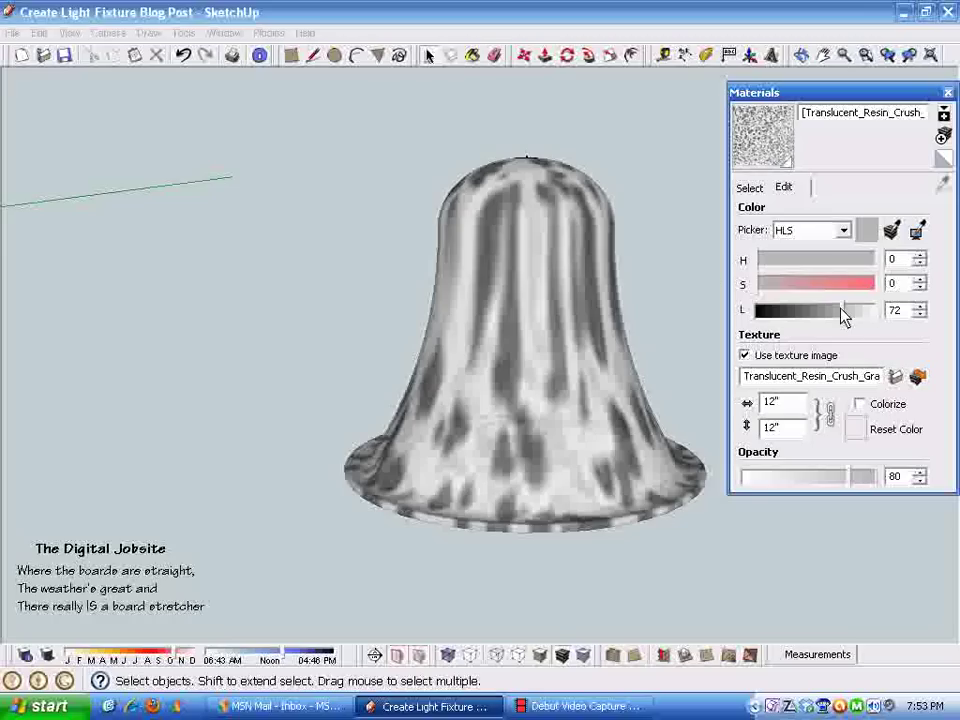
pyautogui.click(775, 287)
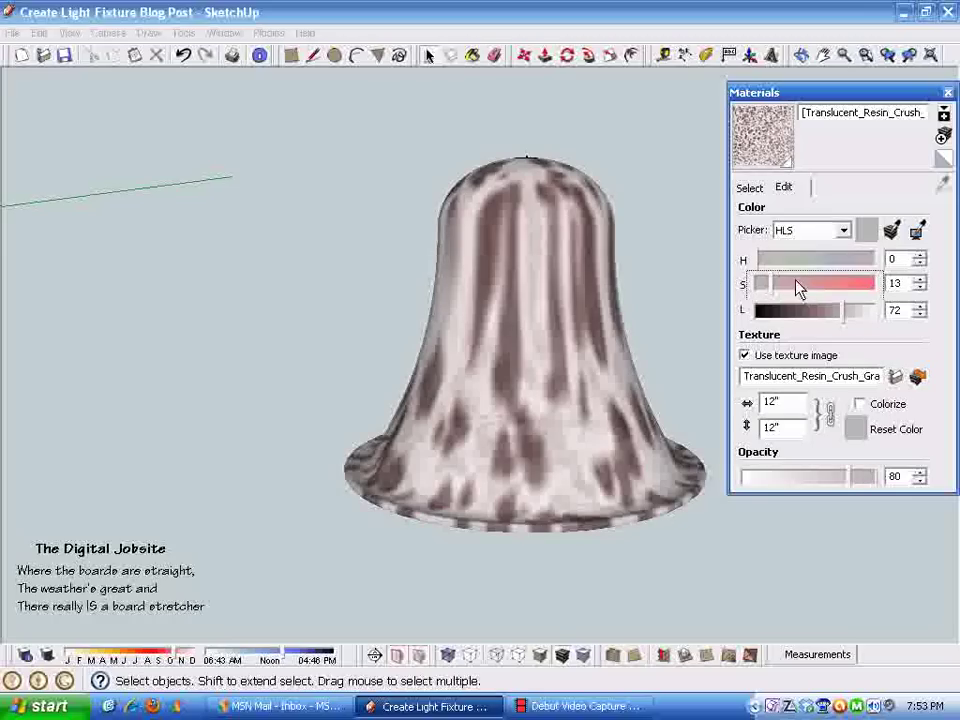
pyautogui.moveTo(763, 259); pyautogui.dragTo(794, 287)
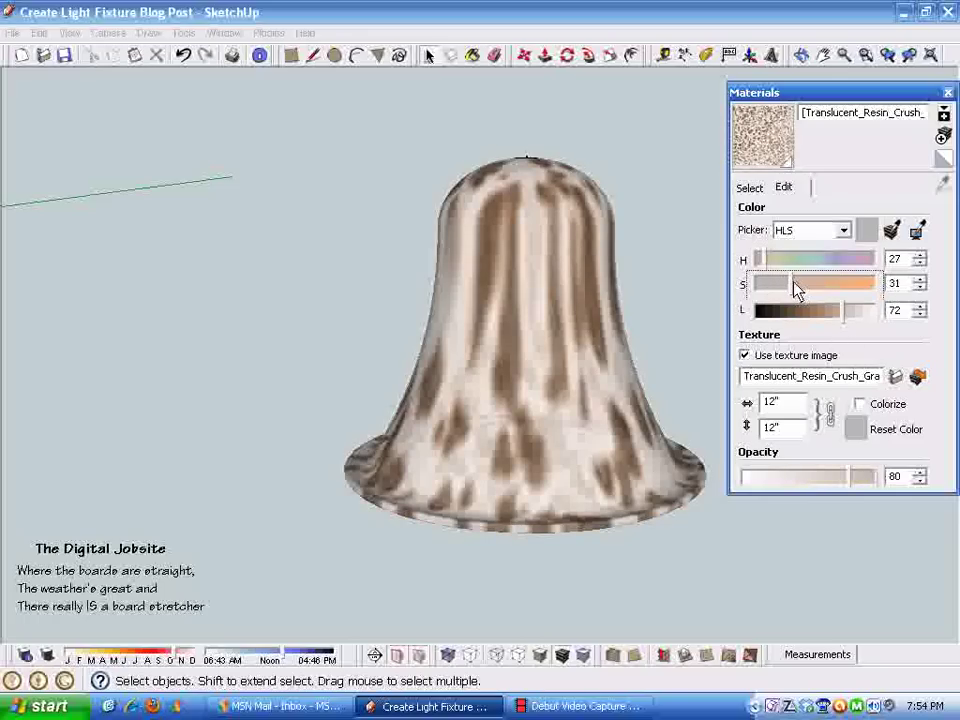
pyautogui.moveTo(700, 300); pyautogui.dragTo(640, 370, button='middle')
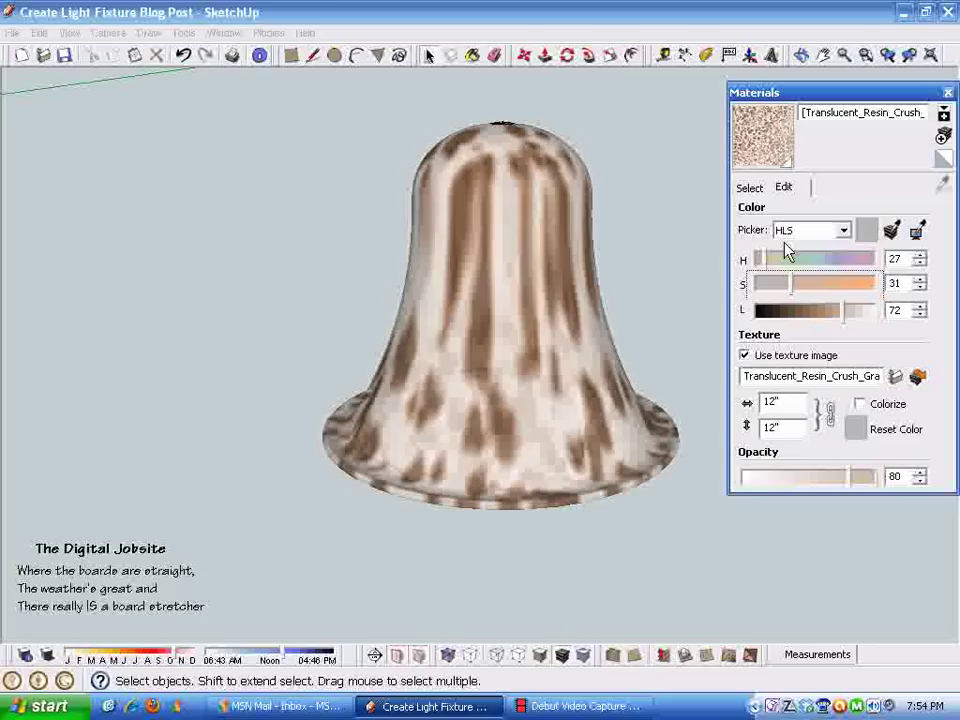
pyautogui.click(948, 93)
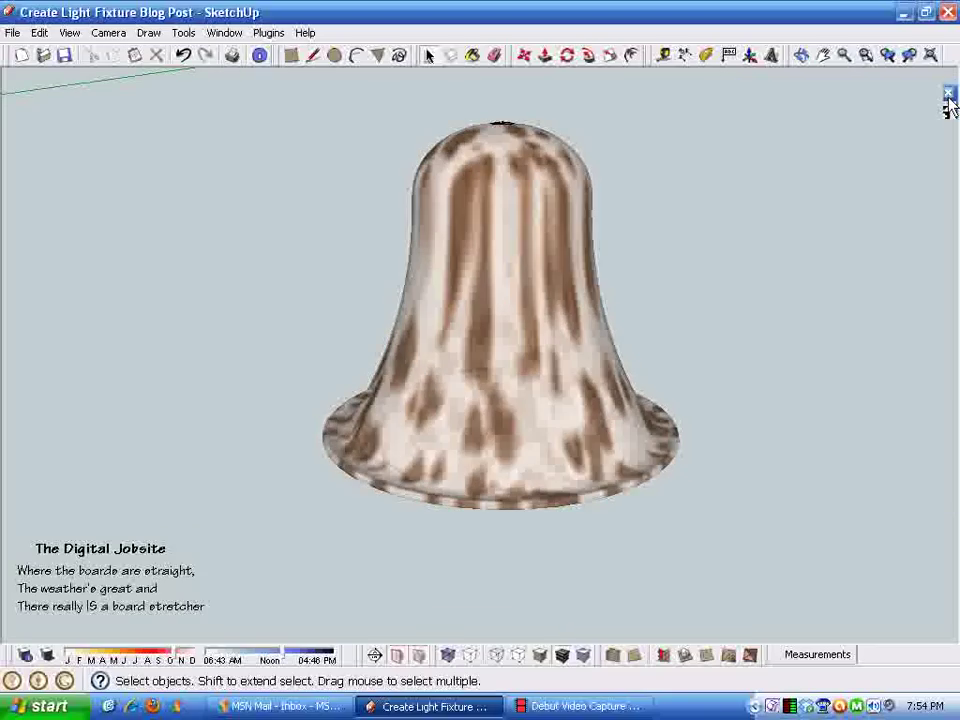
# Step: Toggle the shadow display on and back off while inspecting the tinted shade from several angles
pyautogui.click(47, 655)
pyautogui.moveTo(602, 619); pyautogui.dragTo(25, 665, button='middle')
pyautogui.click(47, 655)
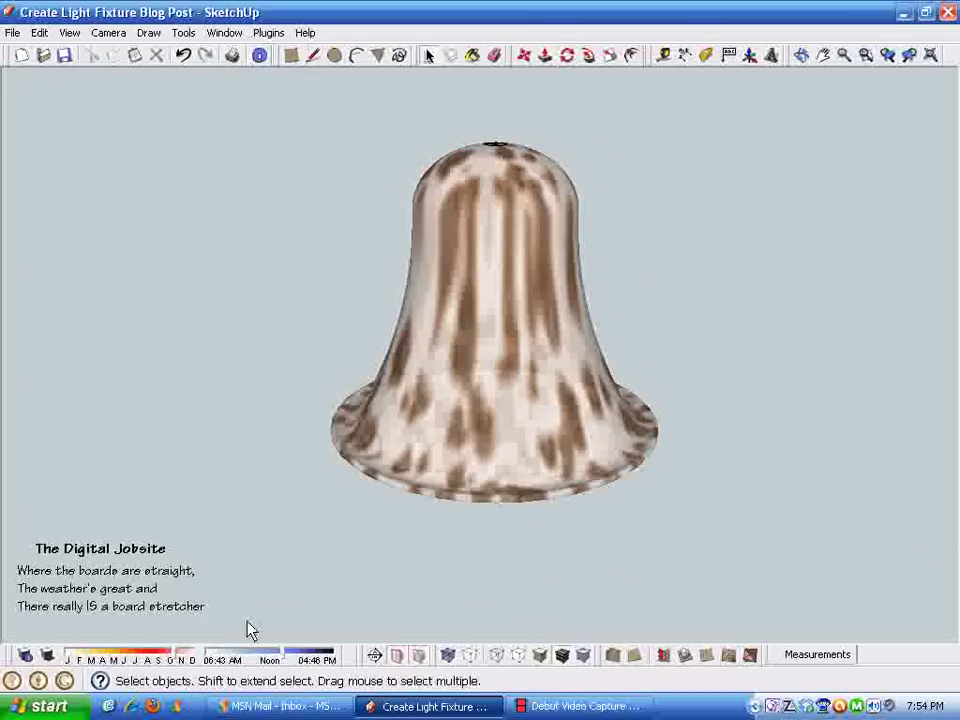
pyautogui.moveTo(551, 592); pyautogui.dragTo(520, 632, button='middle')
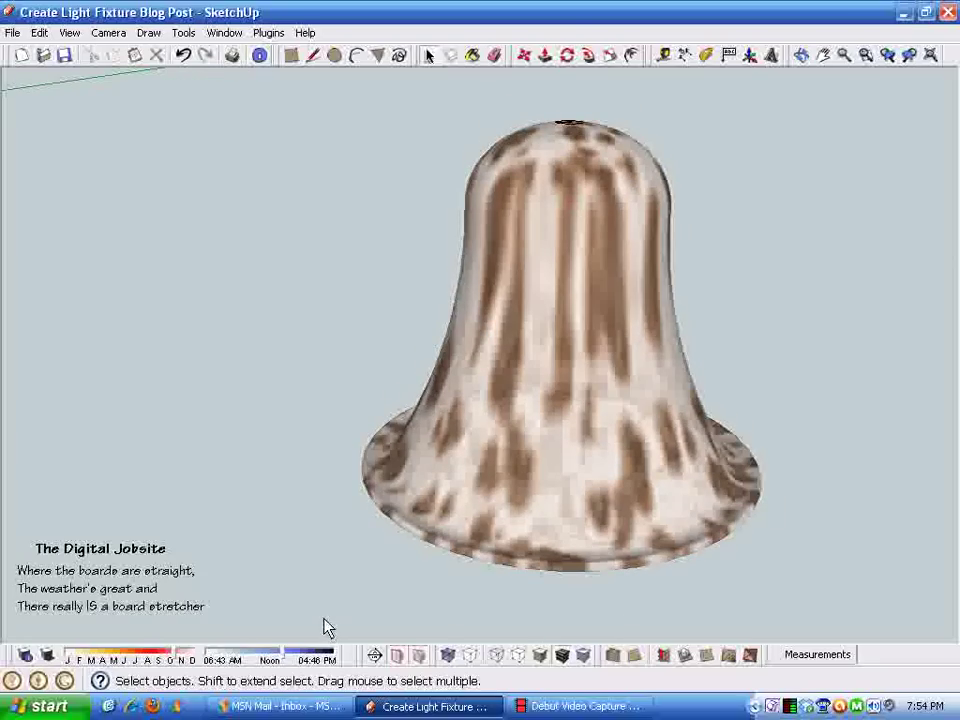